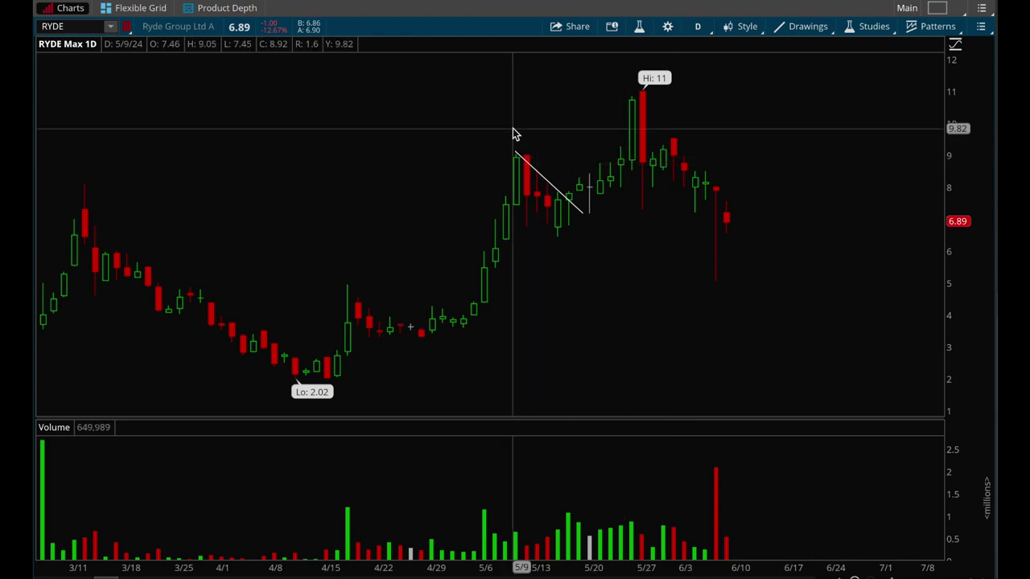
# - Load the NVDA chart in place of the current symbol
pyautogui.click(84, 25)
pyautogui.press('Escape')
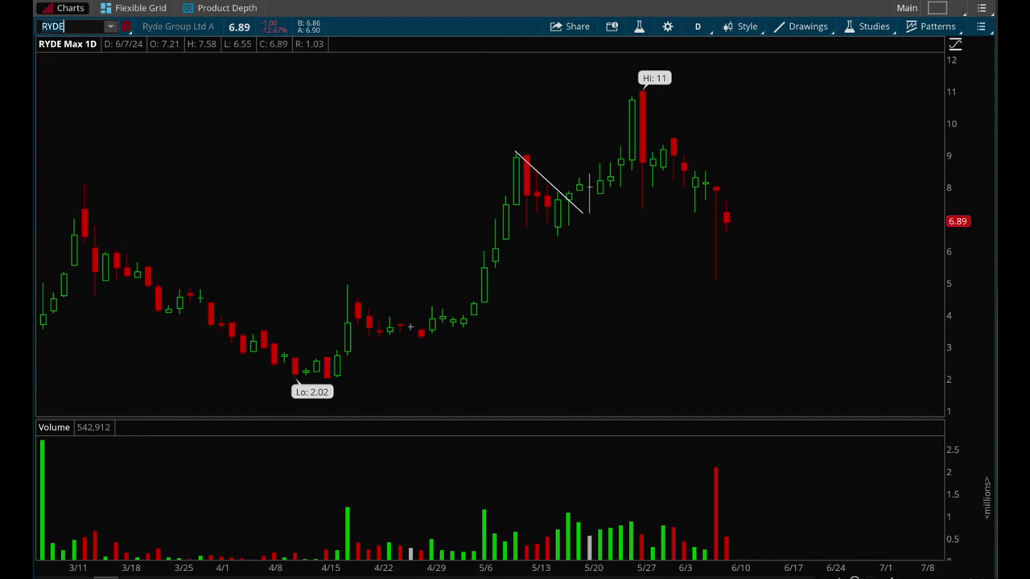
pyautogui.press('BackSpace')
pyautogui.press('BackSpace')
pyautogui.press('BackSpace')
pyautogui.press('BackSpace')
pyautogui.write('NVDA')
pyautogui.press('Return')
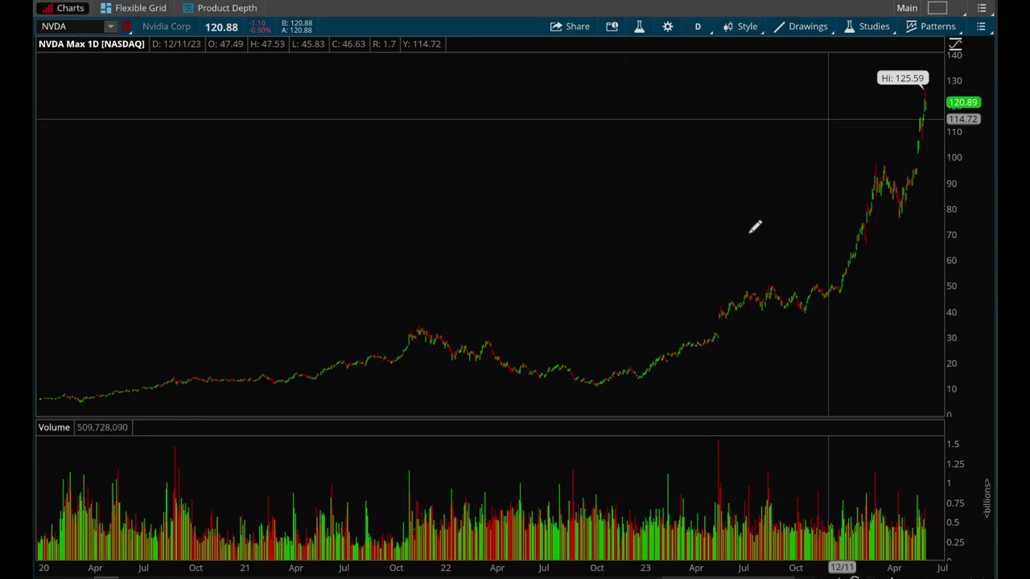
# - Switch the NVDA chart to weekly candles over the maximum history (Max : W)
pyautogui.click(698, 26)
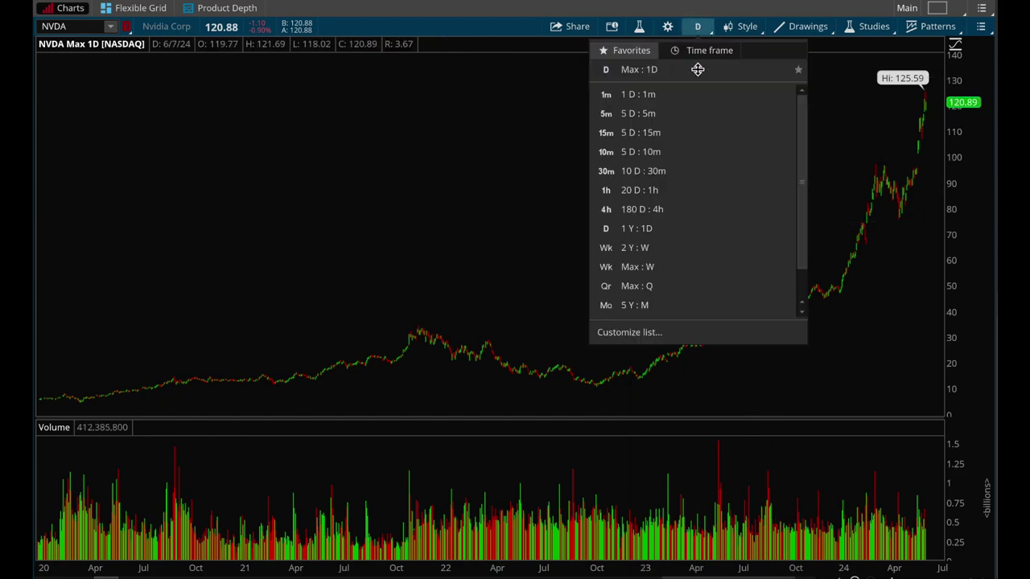
pyautogui.click(648, 247)
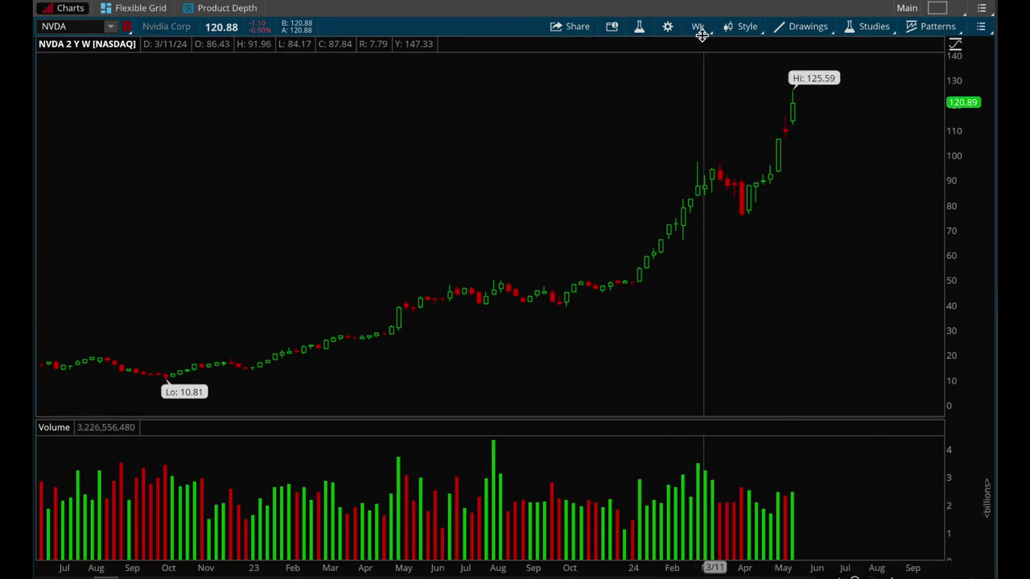
pyautogui.click(699, 26)
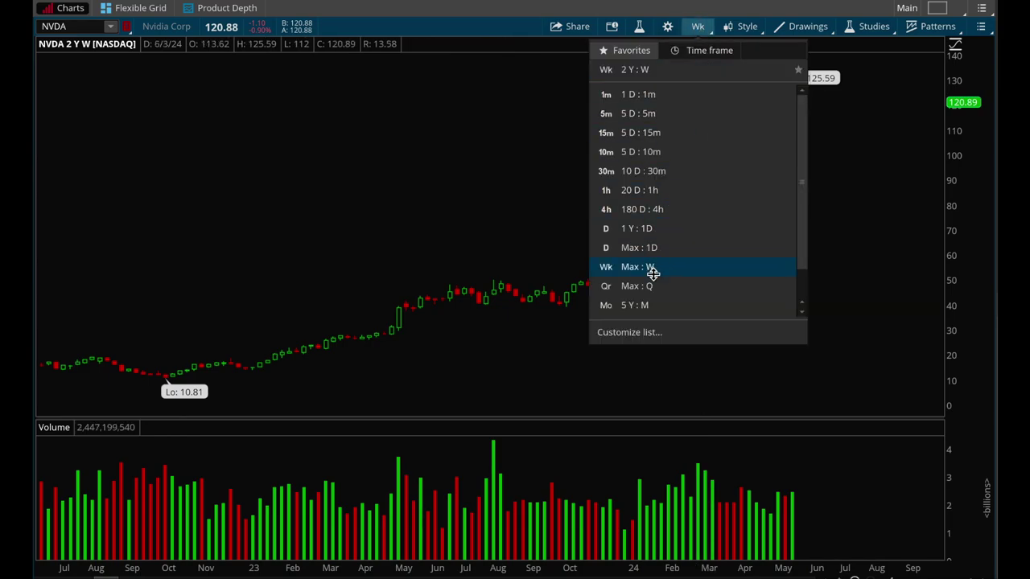
pyautogui.scroll(-1, 657, 198)
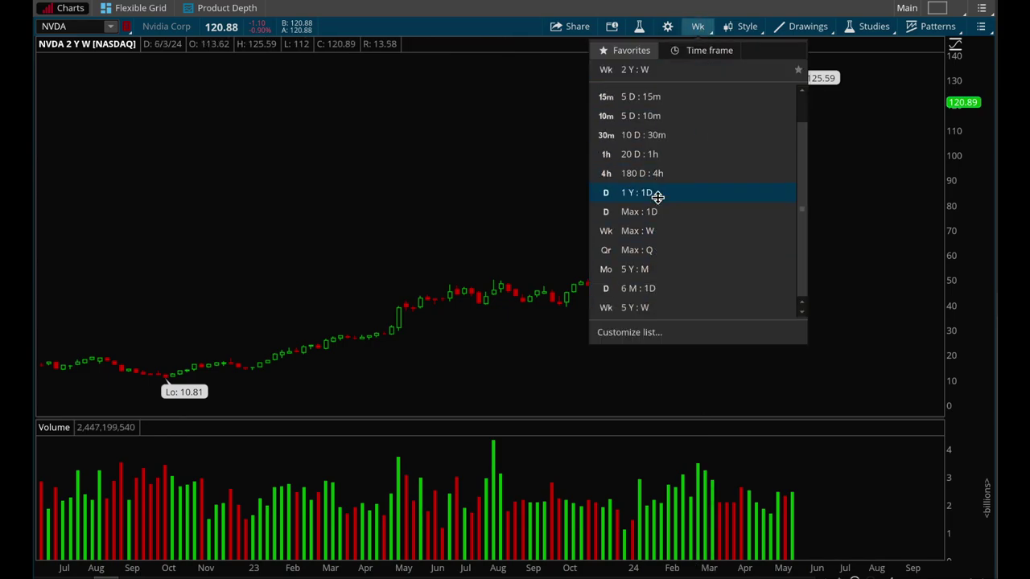
pyautogui.click(644, 231)
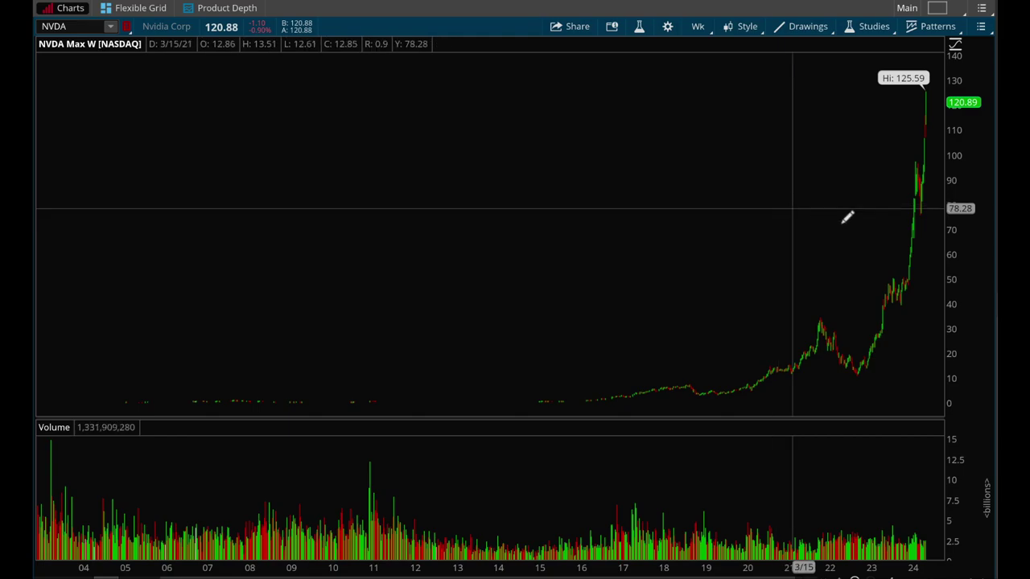
# - Mark the 2015 consolidation range with price level lines at $0.59 along its highs and $0.48 along its lows
pyautogui.moveTo(893, 241); pyautogui.dragTo(547, 240)
pyautogui.moveTo(748, 202); pyautogui.dragTo(270, 201)
pyautogui.scroll(10, 269, 201)
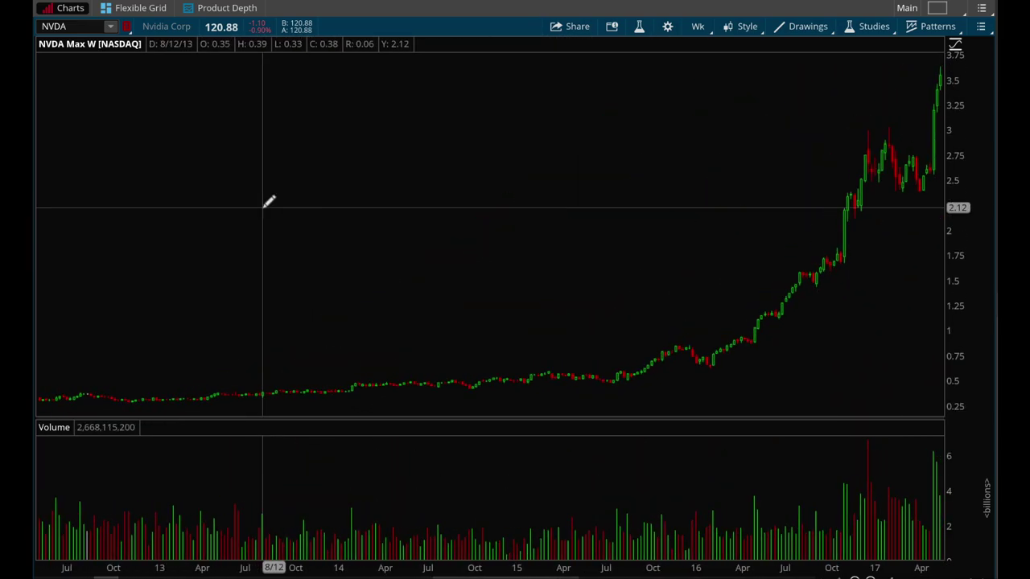
pyautogui.moveTo(834, 281); pyautogui.dragTo(359, 281)
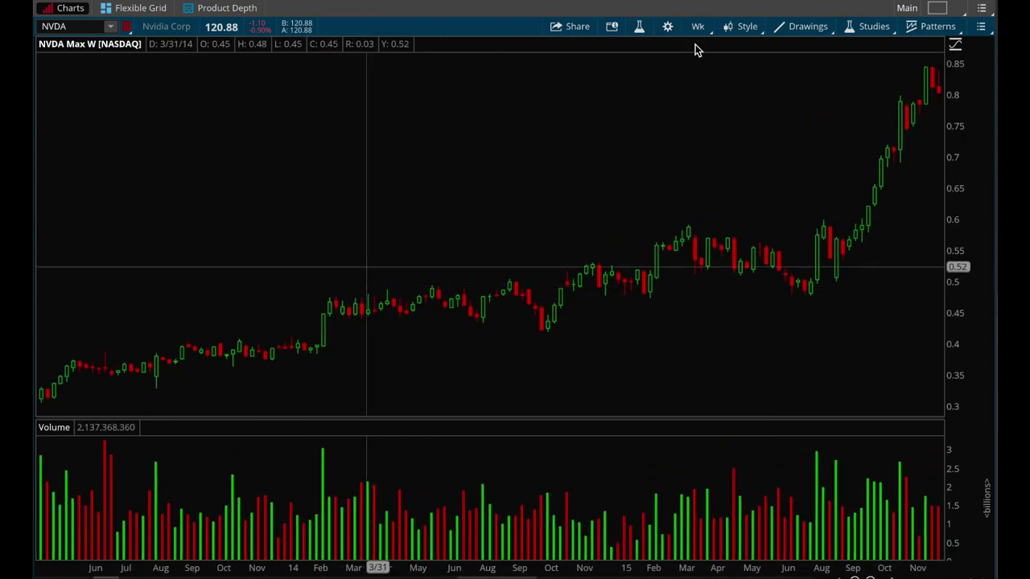
pyautogui.click(798, 26)
pyautogui.moveTo(841, 131)
pyautogui.click(925, 149)
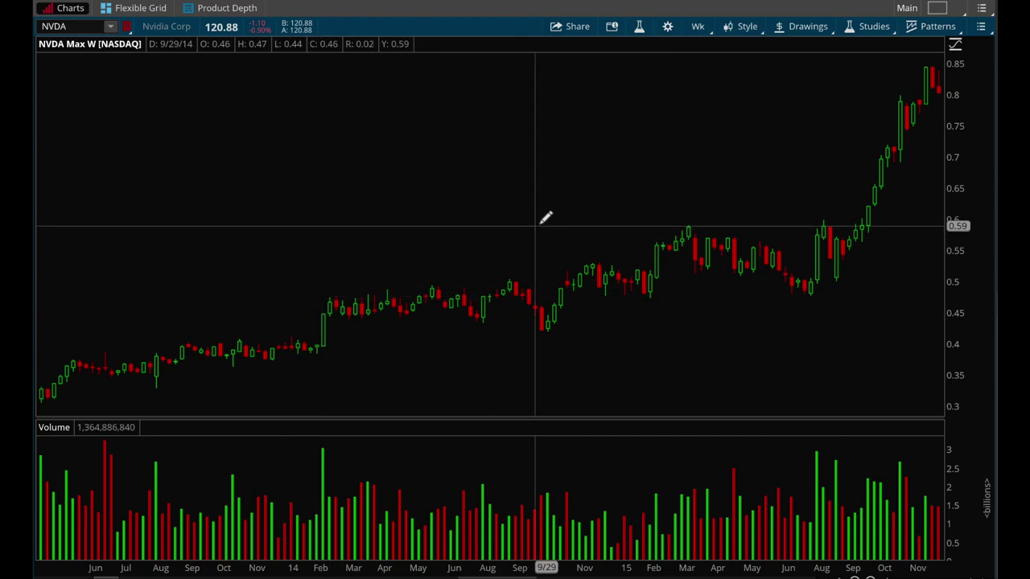
pyautogui.click(641, 228)
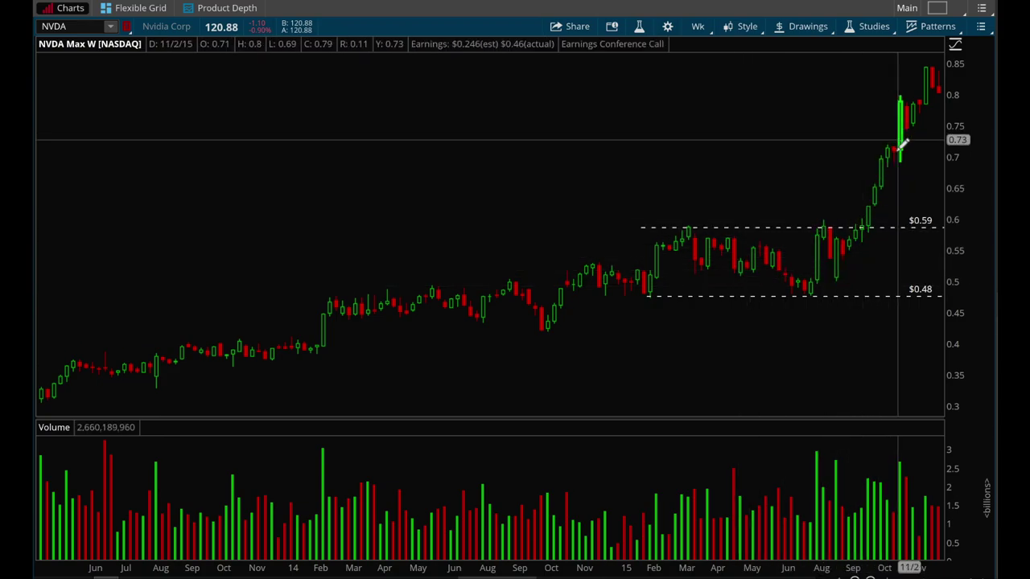
# - Examine the weekly price action following the breakout above the $0.59 level, through early 2017
pyautogui.scroll(-3, 828, 260)
pyautogui.scroll(-4, 820, 265)
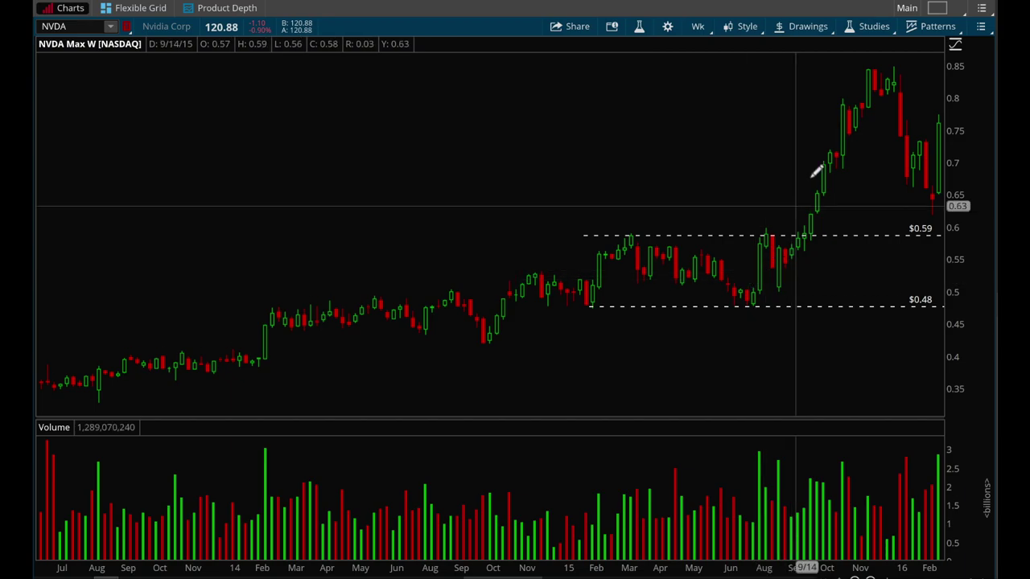
pyautogui.scroll(-5, 854, 130)
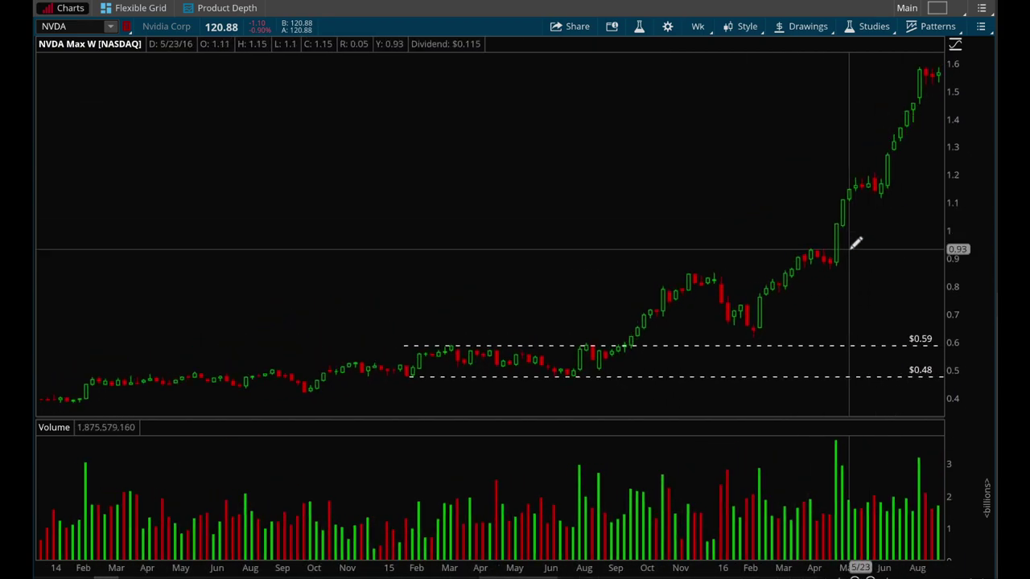
pyautogui.scroll(-4, 868, 221)
pyautogui.scroll(-4, 877, 206)
pyautogui.scroll(2, 876, 206)
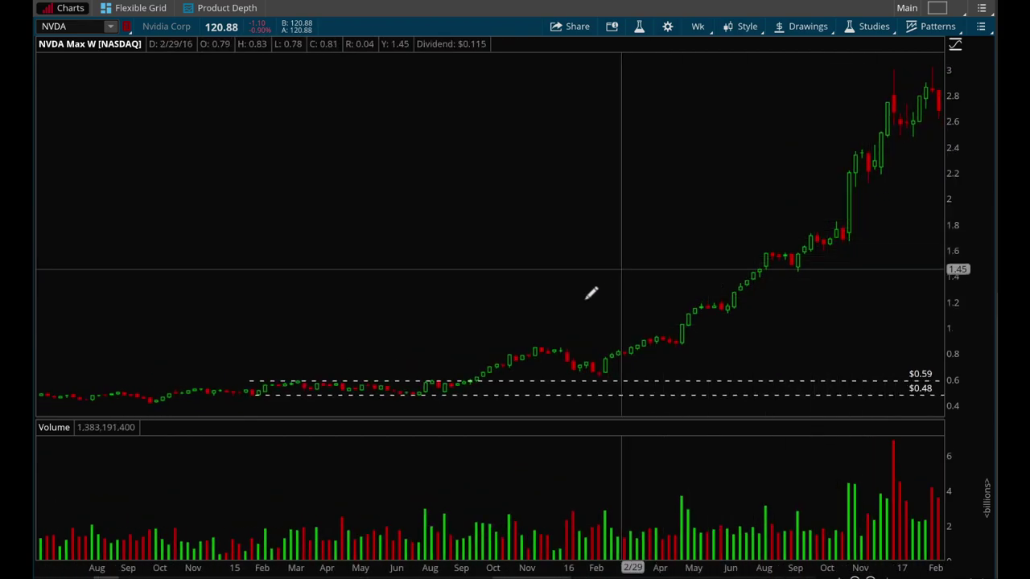
pyautogui.scroll(8, 584, 306)
pyautogui.scroll(1, 584, 306)
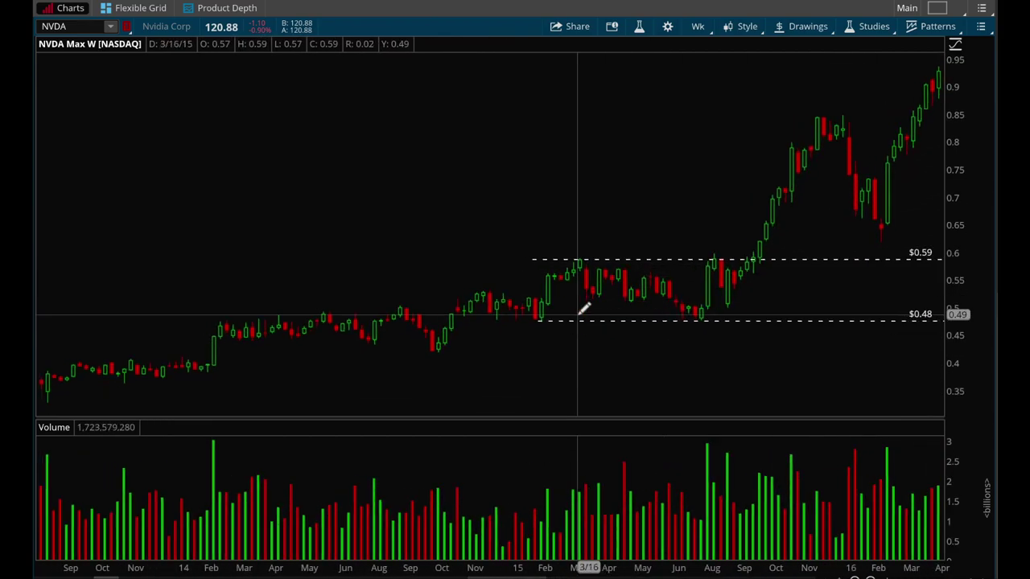
# - Mark the consolidation from September 2013 to early 2014 with price level lines at $0.4 and $0.37
pyautogui.scroll(6, 874, 208)
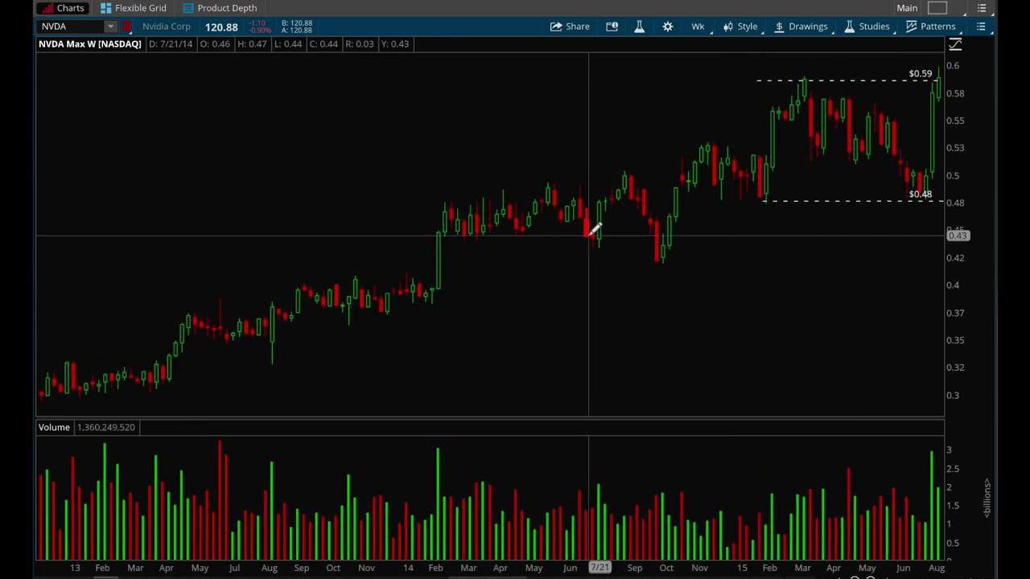
pyautogui.scroll(4, 593, 229)
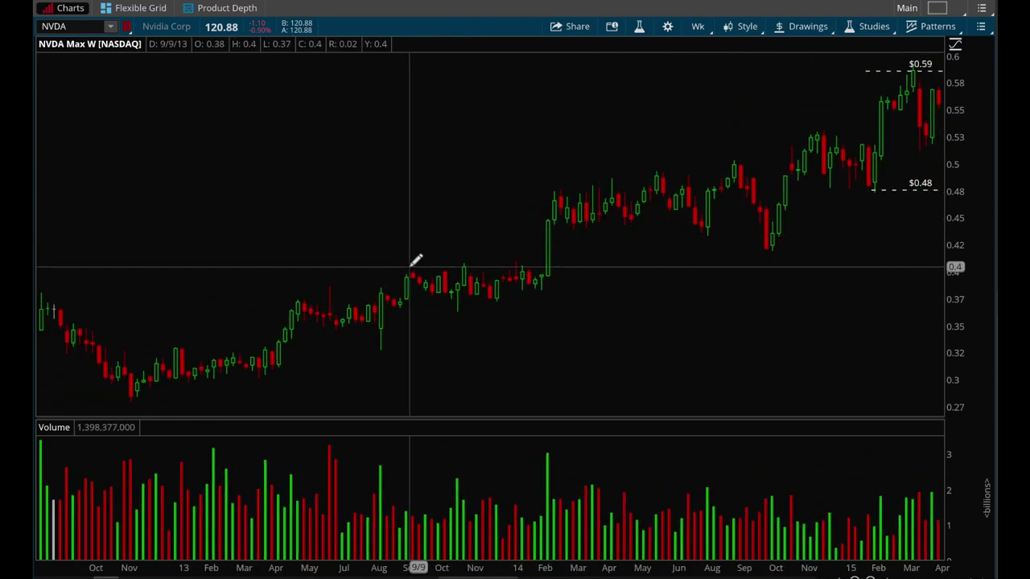
pyautogui.click(409, 271)
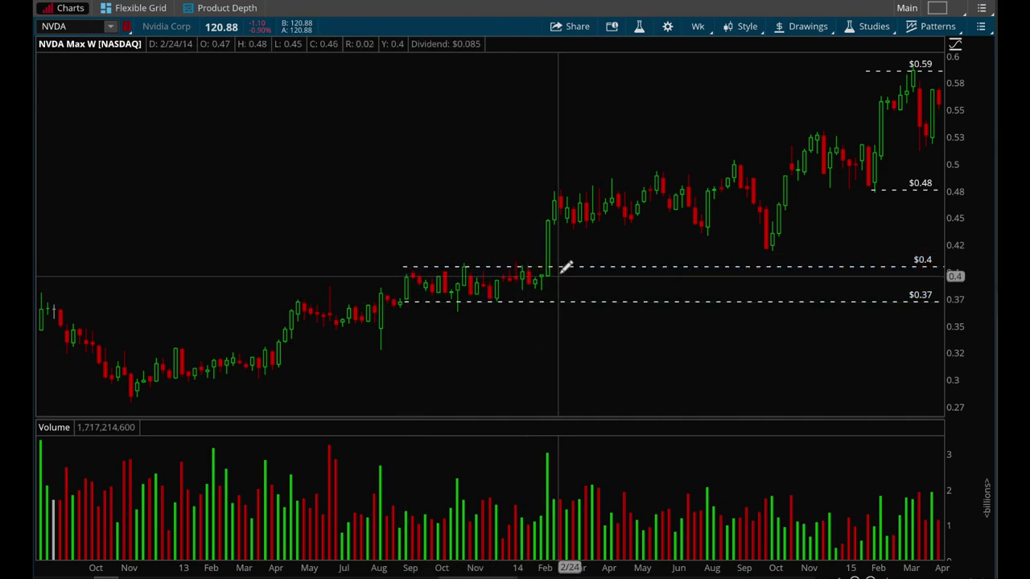
# - Measure the February 2014 breakout move with a trendline from the $0.4 level to the following candle's high
pyautogui.moveTo(729, 337); pyautogui.dragTo(193, 322)
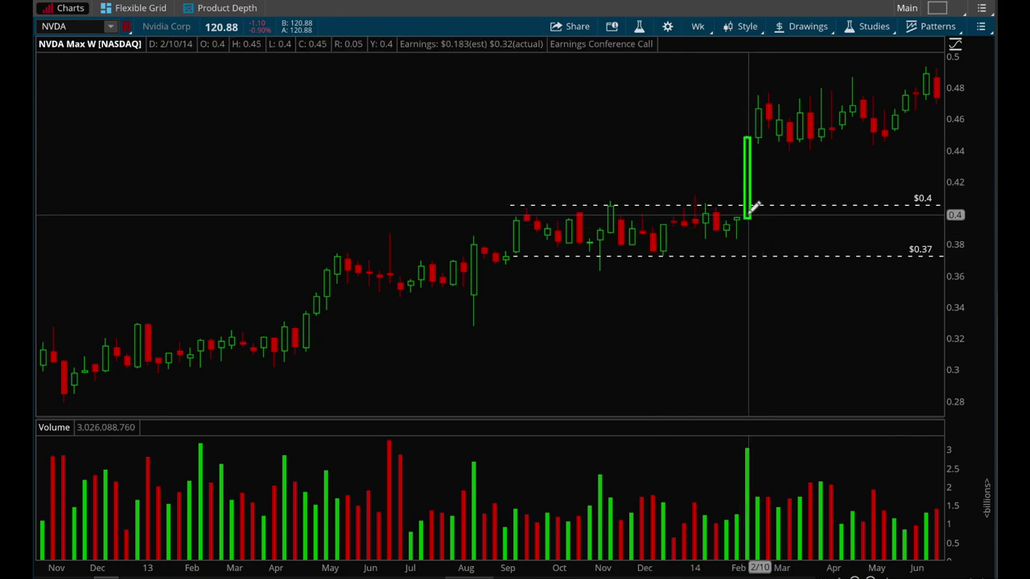
pyautogui.scroll(-3, 811, 172)
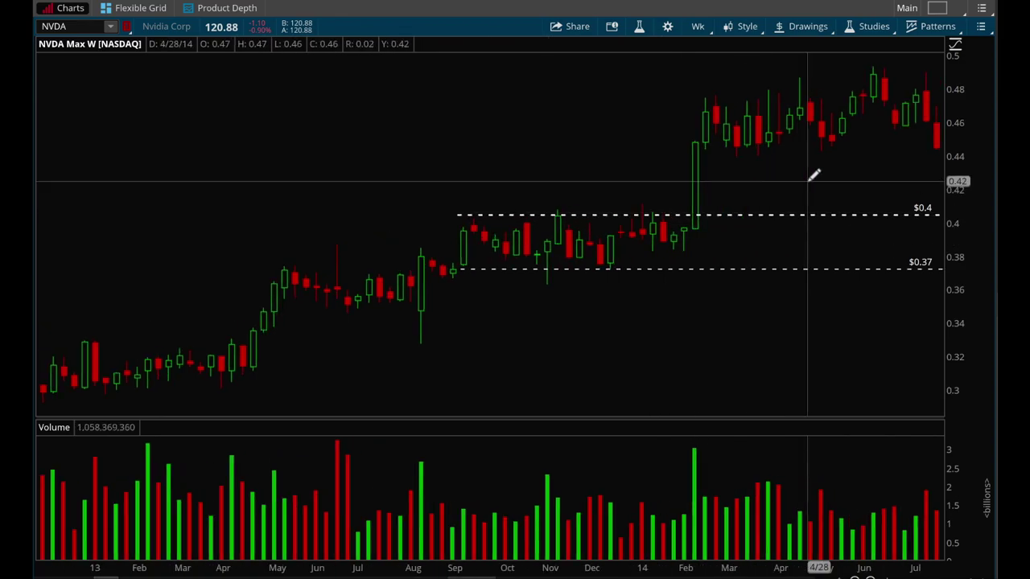
pyautogui.click(808, 26)
pyautogui.moveTo(806, 134)
pyautogui.click(904, 164)
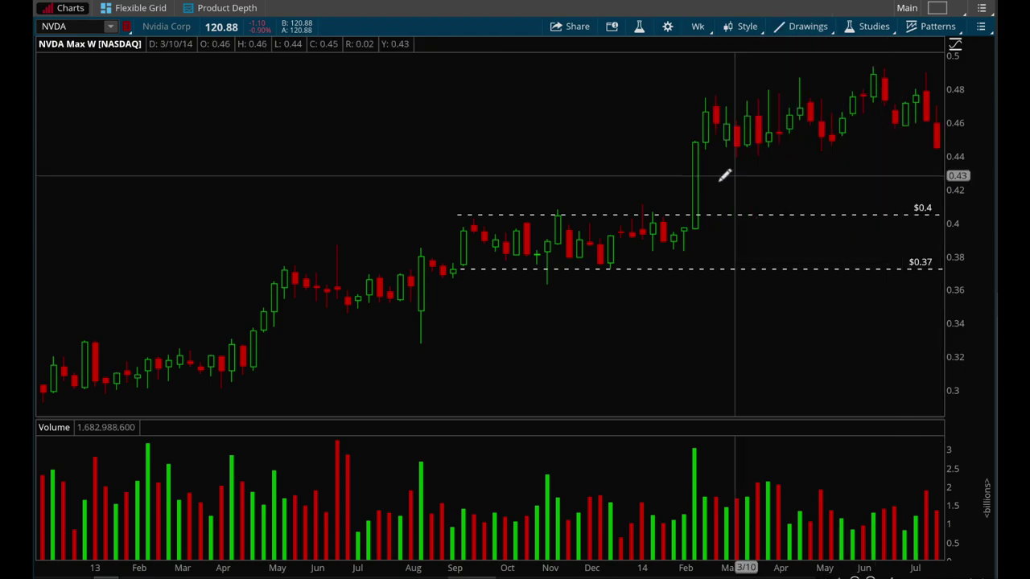
pyautogui.click(697, 217)
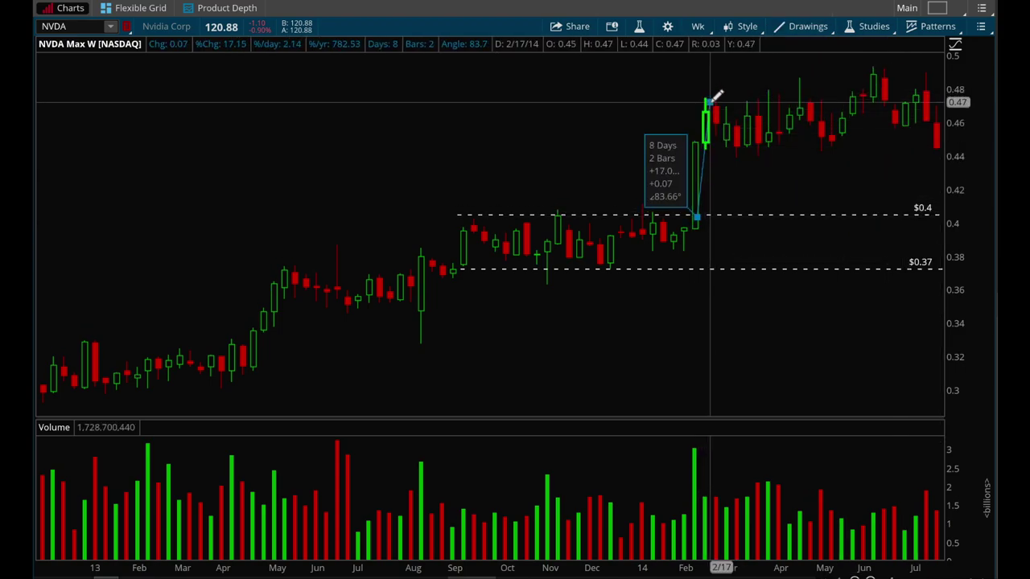
pyautogui.click(696, 215)
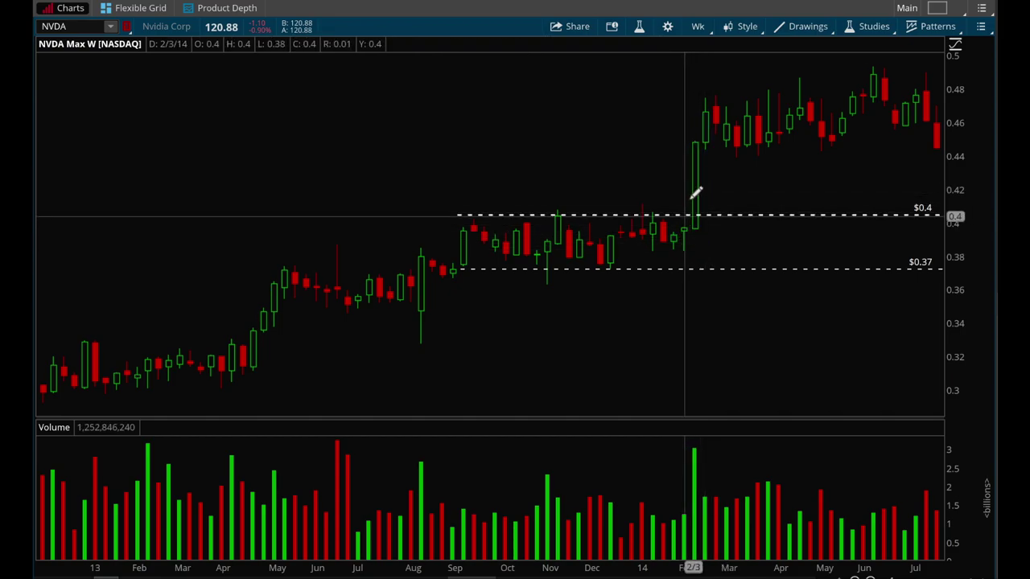
# - Draw two converging trendlines around the August–September 2015 candles just below the $0.59 level, outlining a small pennant
pyautogui.scroll(-3, 706, 165)
pyautogui.scroll(-10, 706, 165)
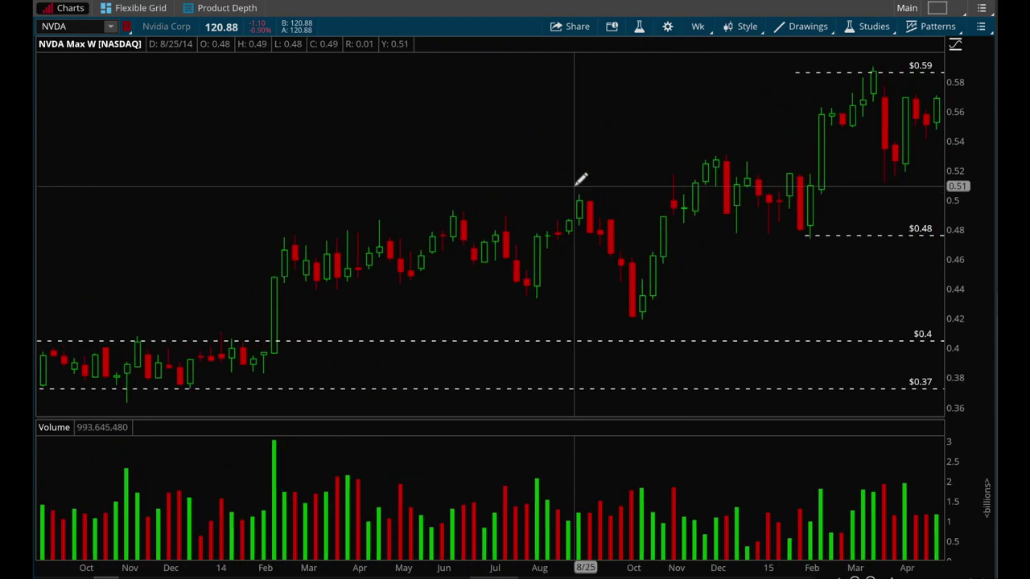
pyautogui.scroll(-3, 709, 149)
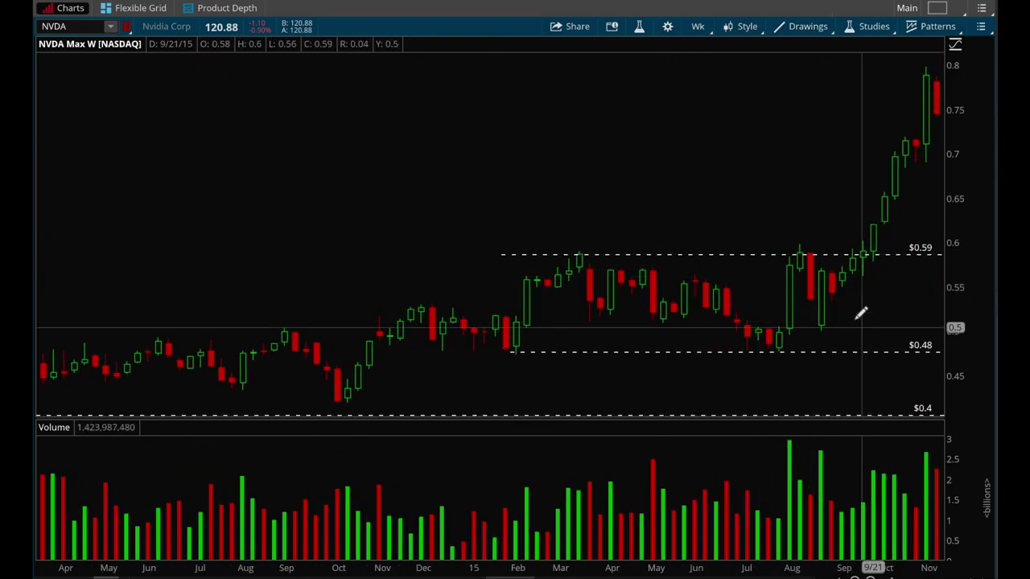
pyautogui.click(794, 249)
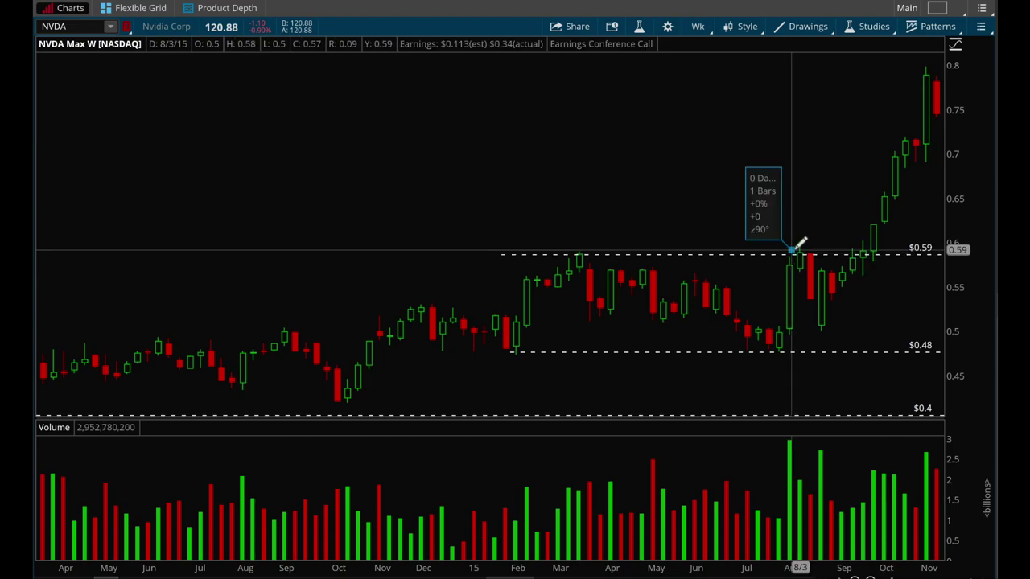
pyautogui.click(853, 278)
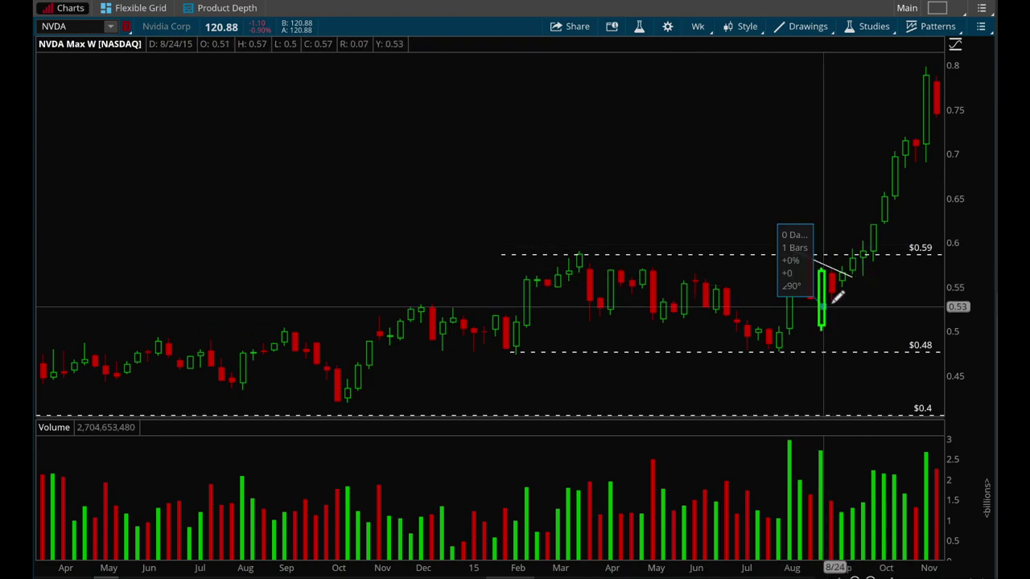
pyautogui.scroll(3, 861, 282)
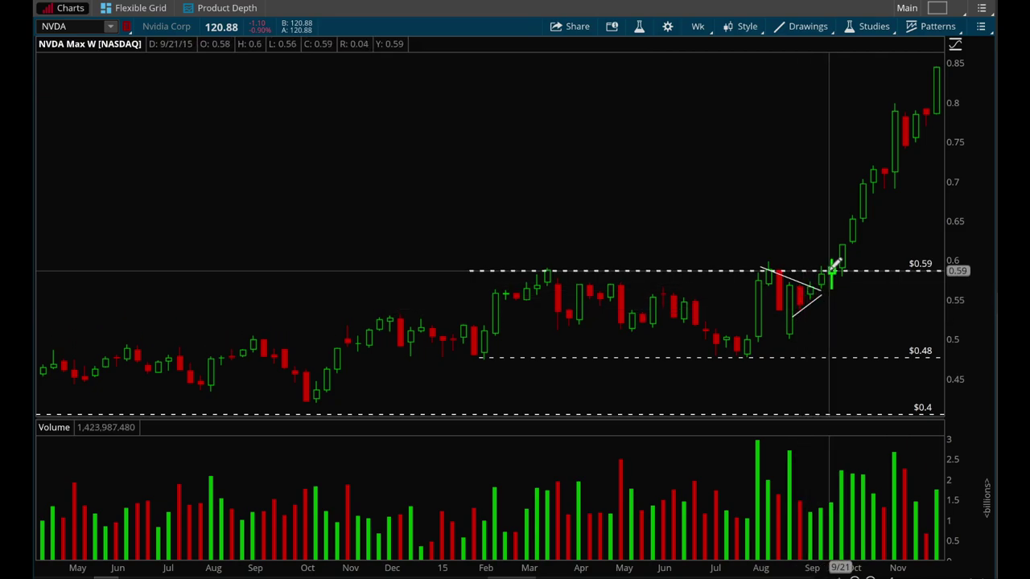
# - Examine the September 2015 breakout from the pennant and the subsequent weekly advance into 2016
pyautogui.scroll(-3, 834, 266)
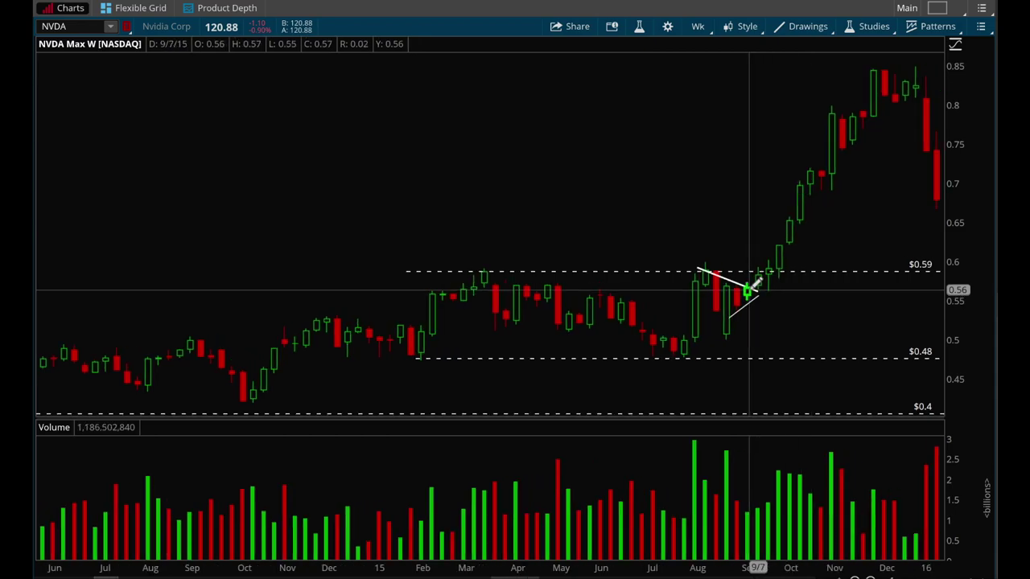
pyautogui.moveTo(749, 288)
pyautogui.mouseDown()
pyautogui.moveTo(886, 78)
pyautogui.moveTo(756, 290)
pyautogui.moveTo(755, 313)
pyautogui.moveTo(756, 290)
pyautogui.mouseUp()
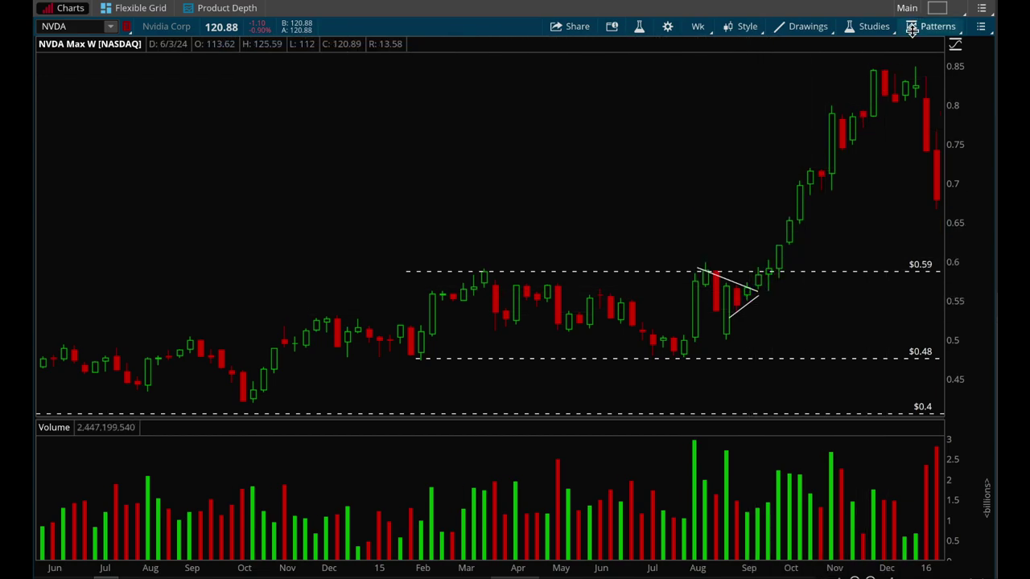
pyautogui.scroll(-5, 717, 286)
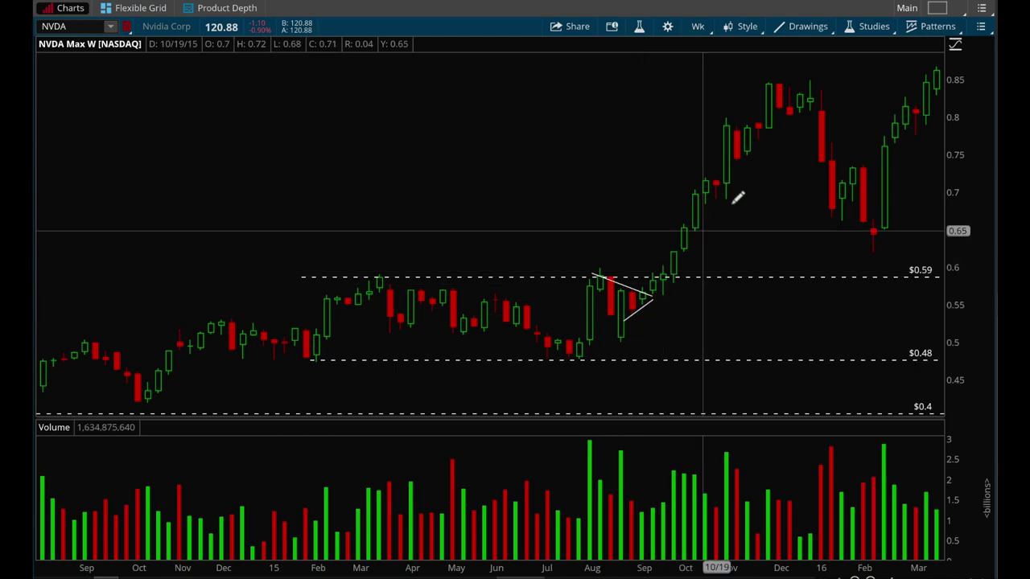
pyautogui.scroll(-2, 650, 281)
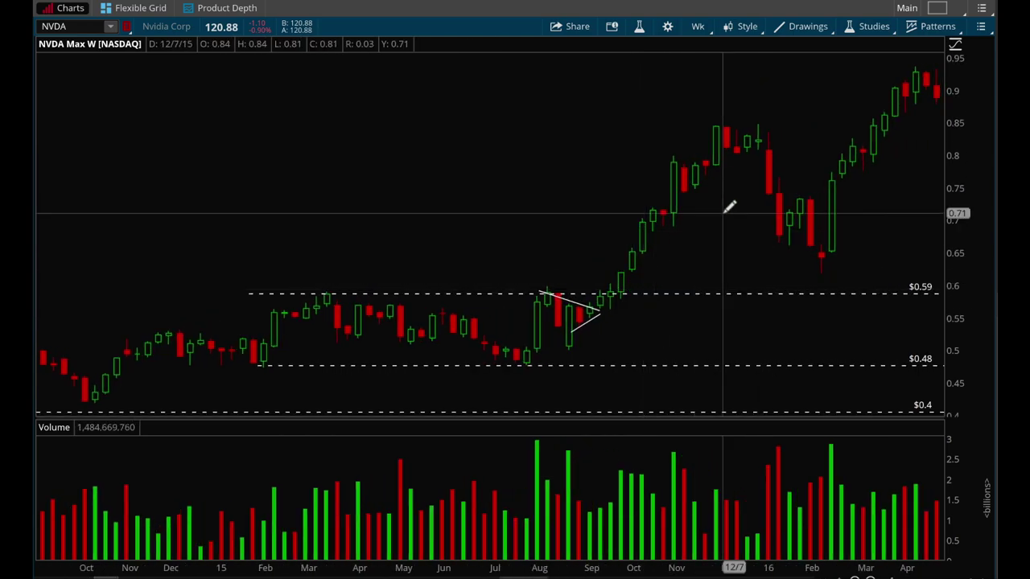
pyautogui.scroll(-5, 618, 286)
pyautogui.scroll(2, 476, 308)
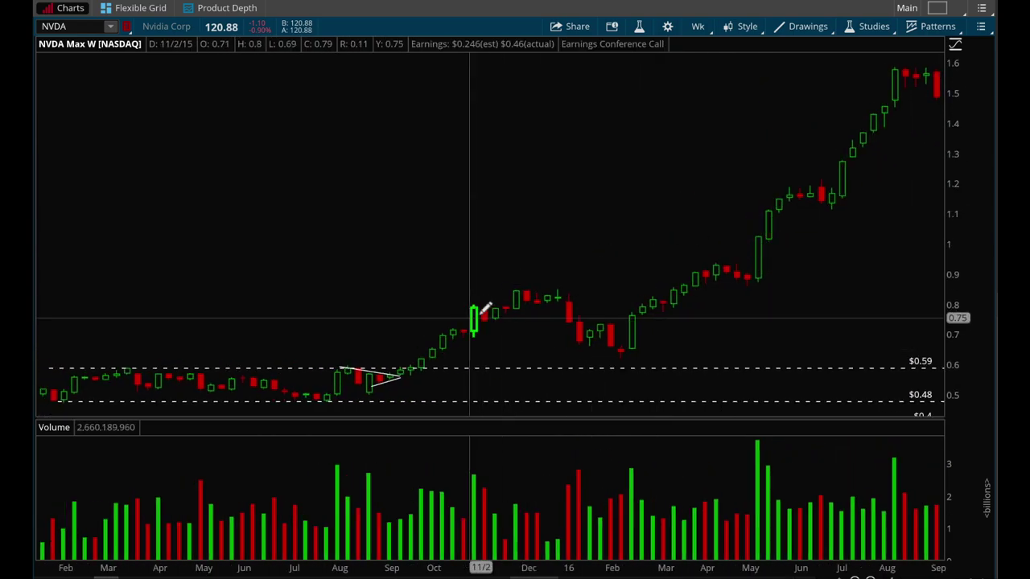
pyautogui.scroll(-2, 674, 269)
pyautogui.scroll(5, 756, 241)
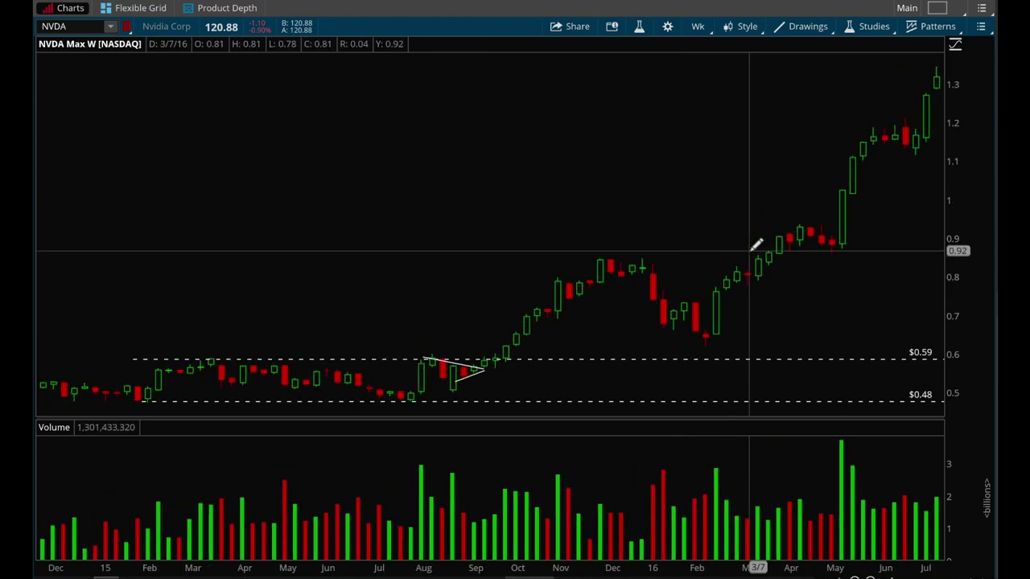
# - Draw a descending trendline over the April–May 2016 pullback candles, ending at the large May breakout candle
pyautogui.click(808, 26)
pyautogui.moveTo(805, 133)
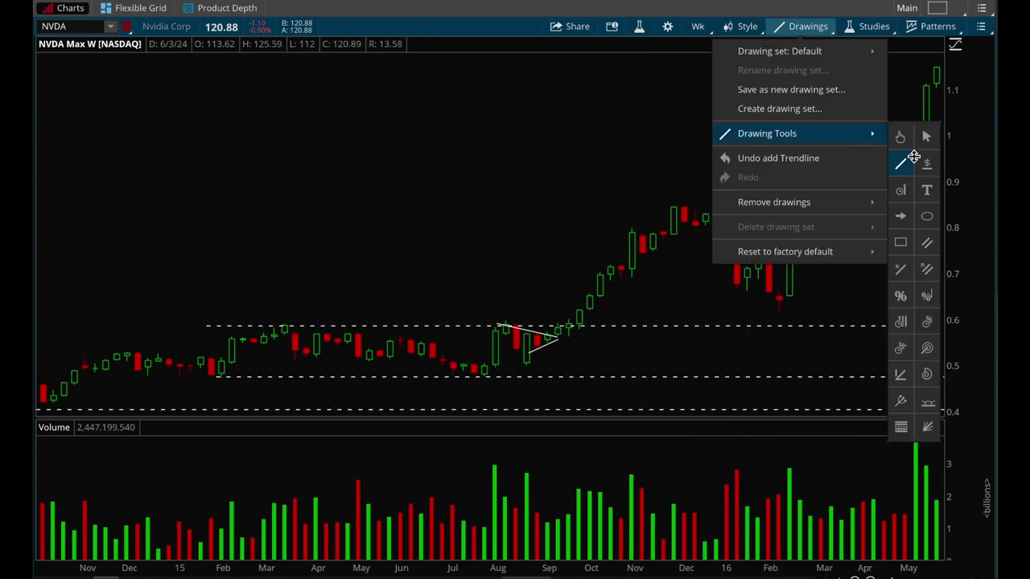
pyautogui.click(913, 151)
pyautogui.click(867, 163)
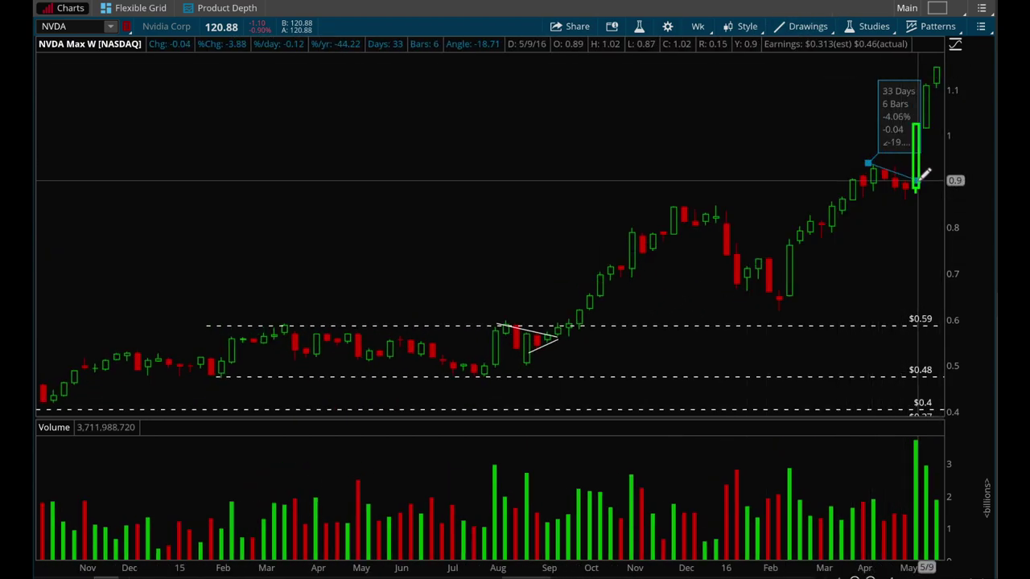
pyautogui.click(918, 190)
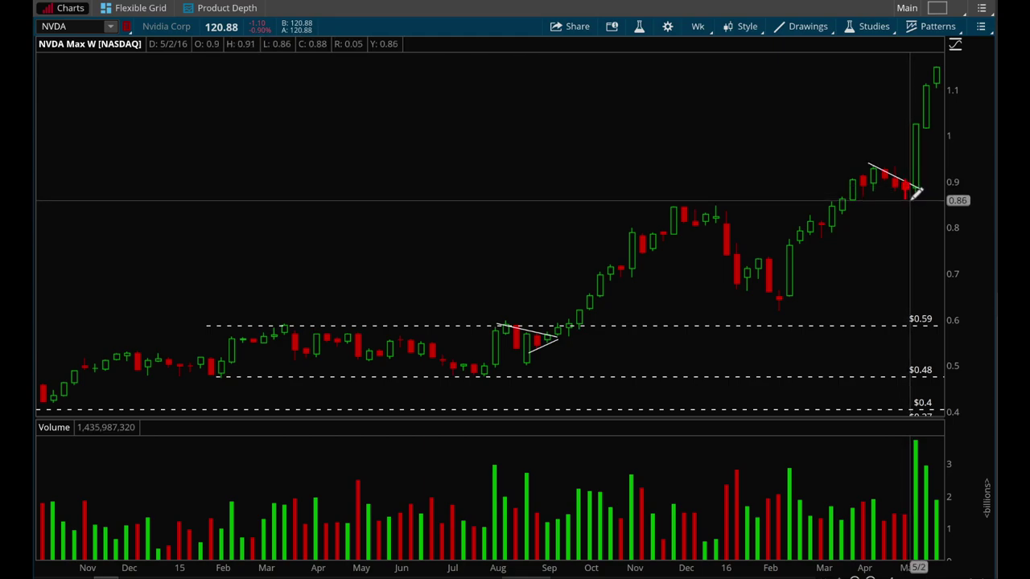
# - Measure the advance from the May 2016 breakout to the mid-August 2016 high with a temporary trendline
pyautogui.scroll(-5, 916, 195)
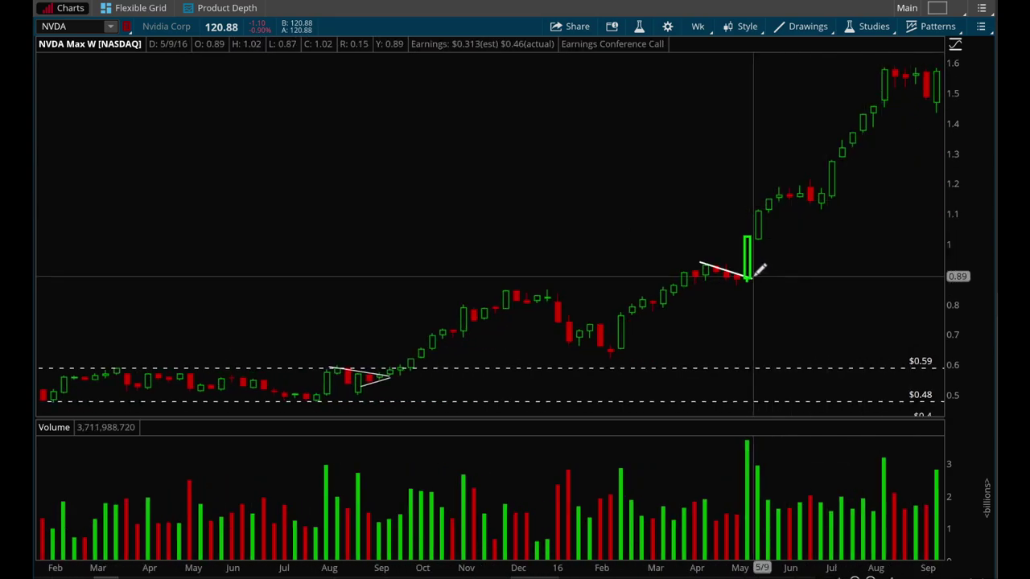
pyautogui.moveTo(749, 278)
pyautogui.mouseDown()
pyautogui.moveTo(758, 236)
pyautogui.moveTo(901, 71)
pyautogui.mouseUp()
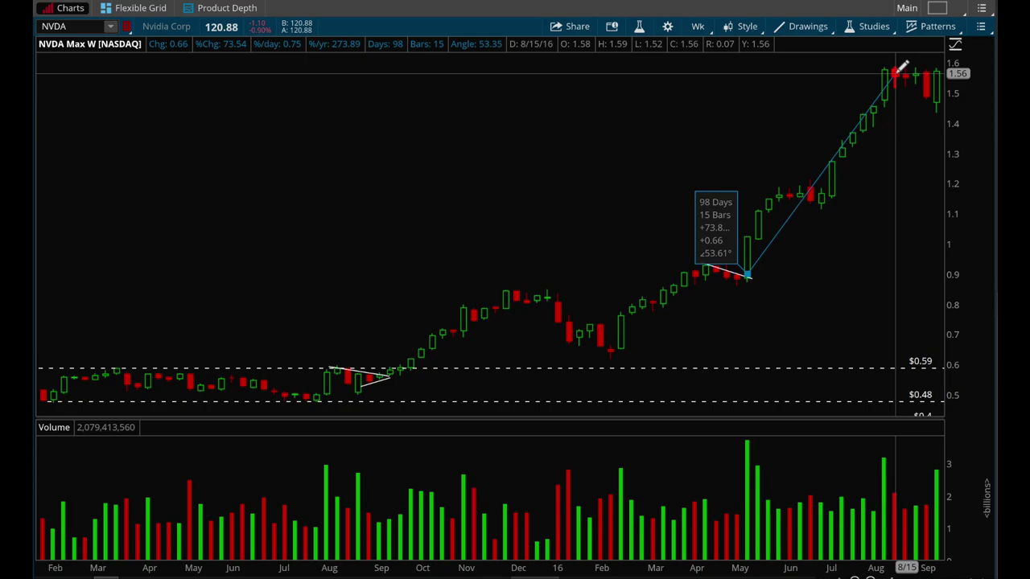
pyautogui.moveTo(897, 69); pyautogui.dragTo(748, 272)
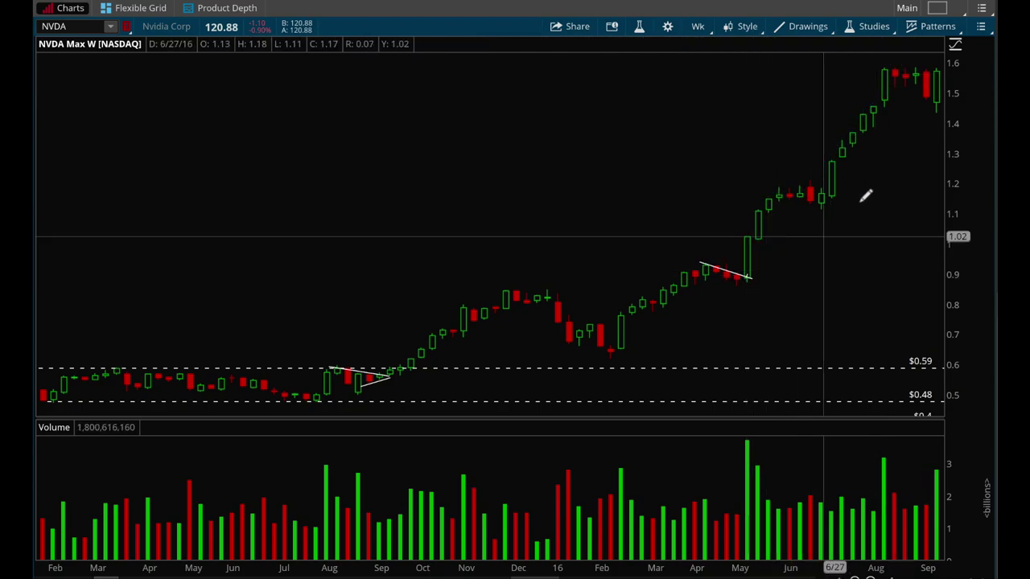
# - Place a price level line at $1.58 along the August 2016 highs
pyautogui.scroll(-10, 880, 167)
pyautogui.scroll(8, 882, 167)
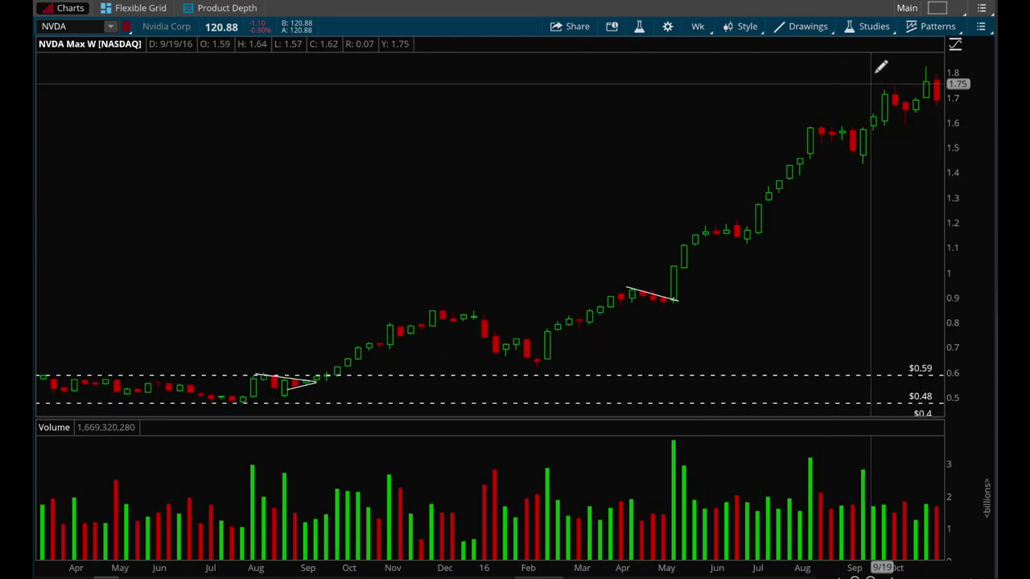
pyautogui.click(872, 25)
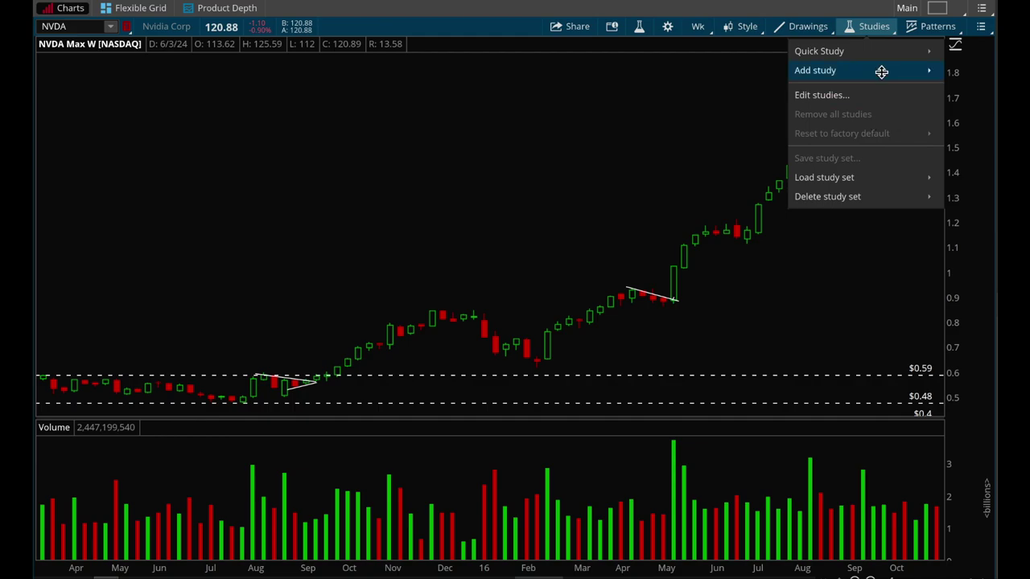
pyautogui.click(817, 31)
pyautogui.moveTo(852, 133)
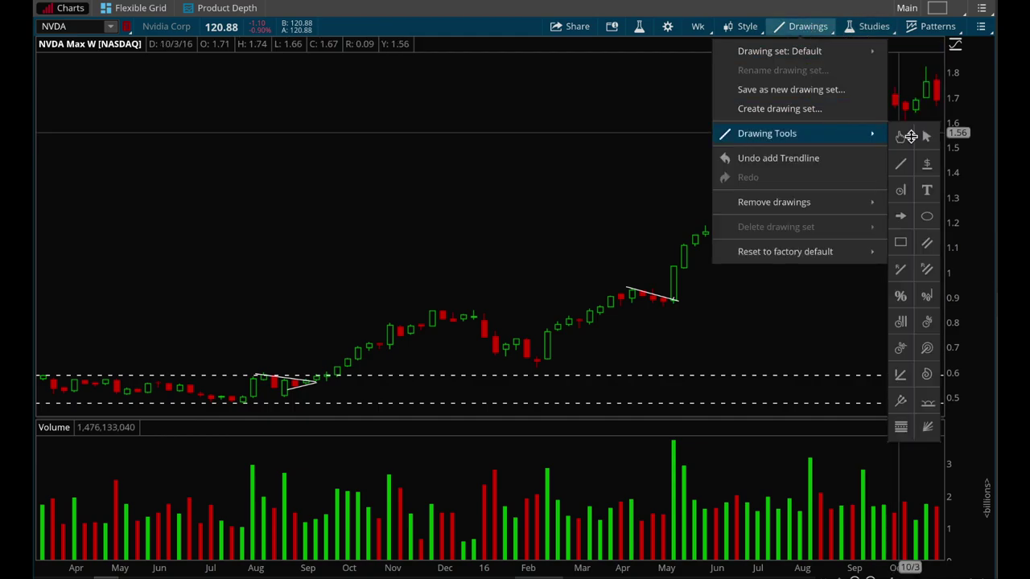
pyautogui.click(928, 161)
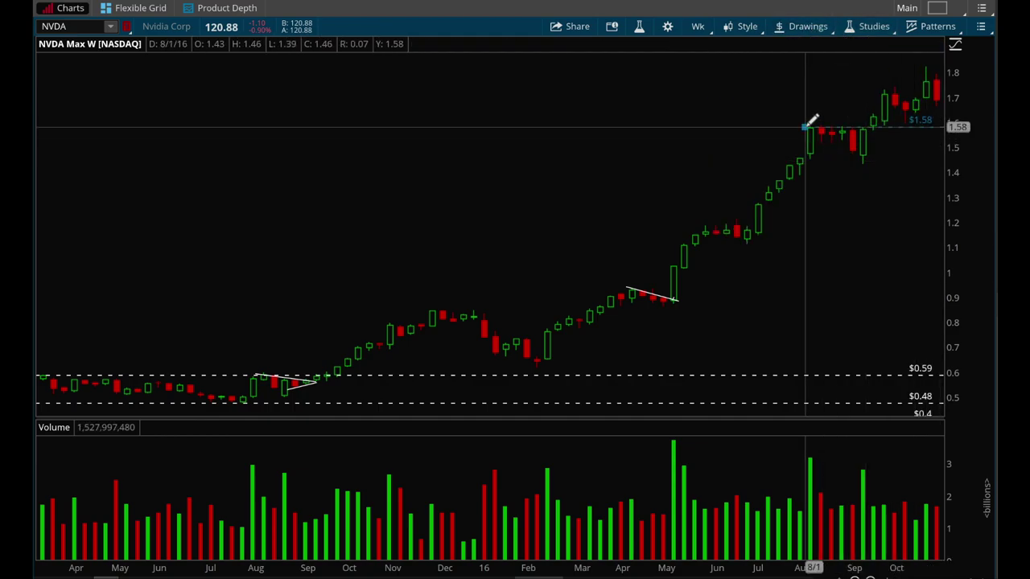
pyautogui.click(807, 127)
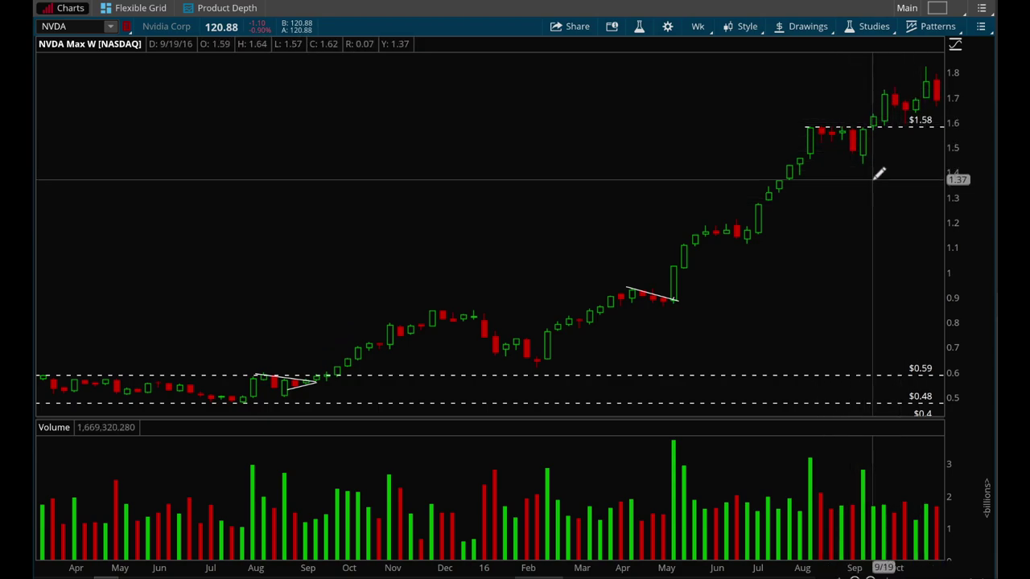
# - Mark the December 2016 to April 2017 consolidation range with price level lines at $2.89 and $2.37
pyautogui.scroll(-2, 880, 173)
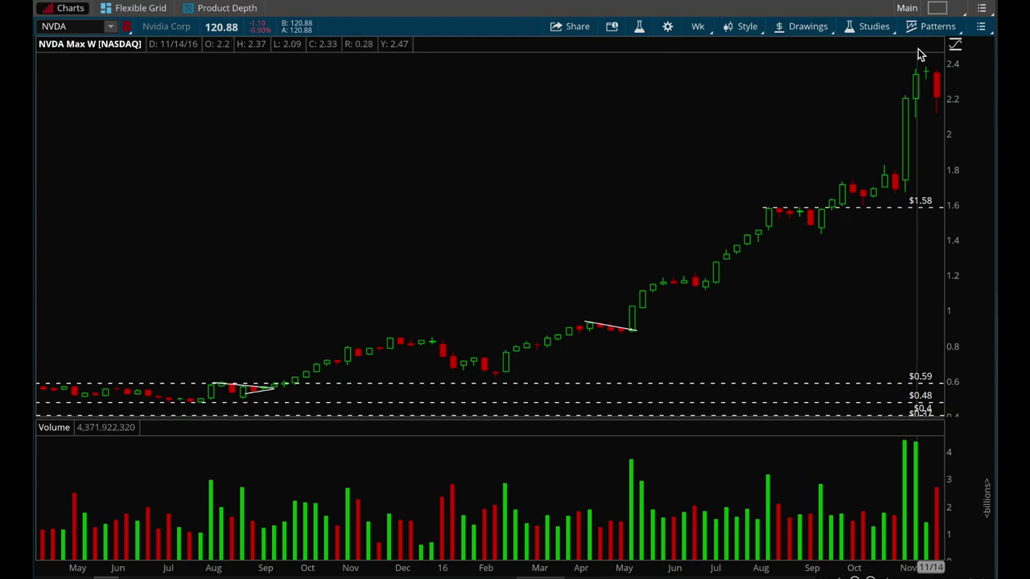
pyautogui.moveTo(907, 95); pyautogui.dragTo(602, 194)
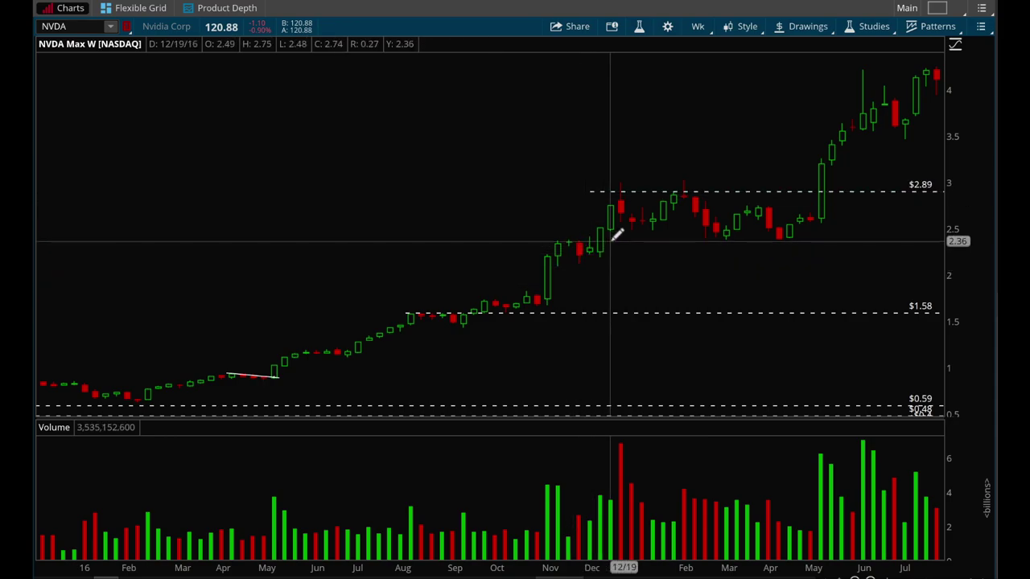
pyautogui.moveTo(615, 235); pyautogui.dragTo(896, 182)
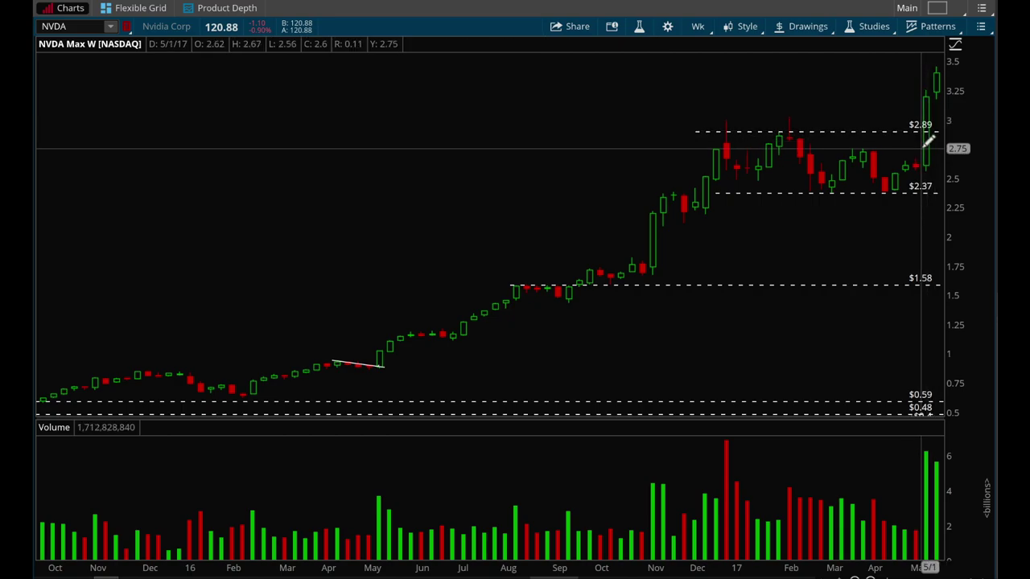
# - Examine the May 2017 breakout above the $2.89 level and the weekly advance that follows through 2017
pyautogui.scroll(-3, 948, 122)
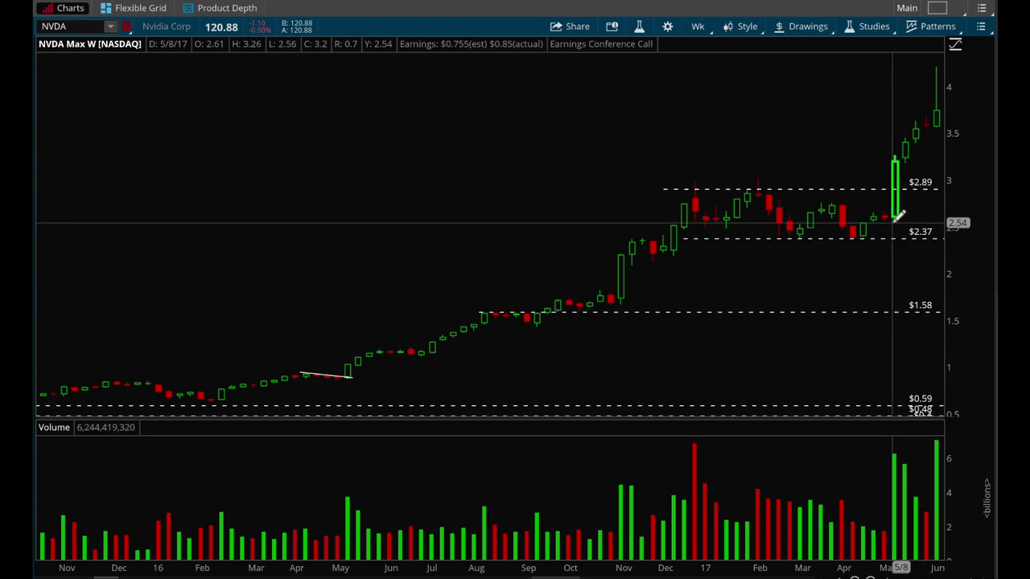
pyautogui.scroll(-5, 893, 215)
pyautogui.scroll(-4, 869, 215)
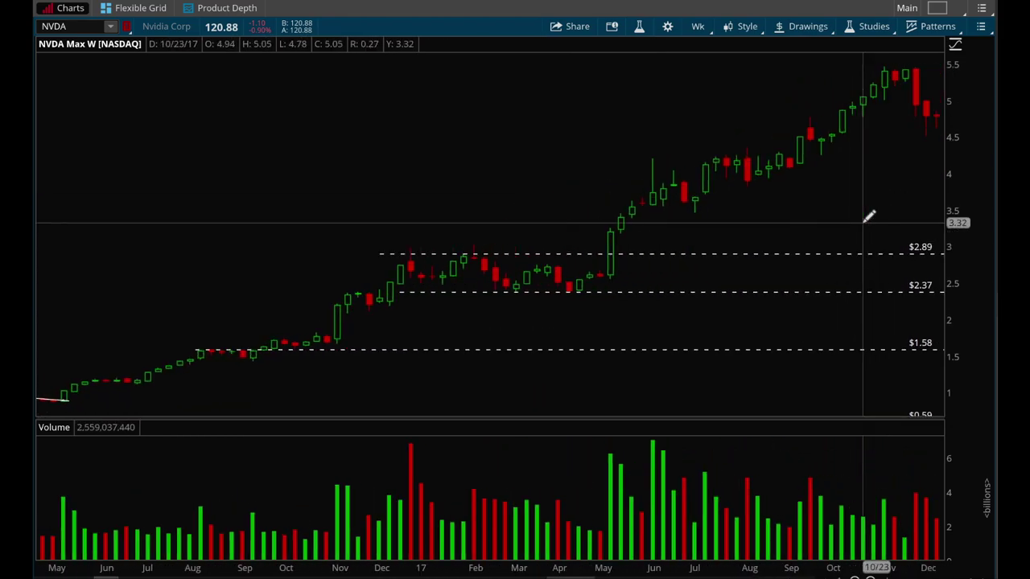
pyautogui.click(801, 27)
pyautogui.moveTo(772, 134)
pyautogui.click(901, 156)
pyautogui.moveTo(564, 275)
pyautogui.mouseDown()
pyautogui.moveTo(869, 76)
pyautogui.moveTo(857, 94)
pyautogui.moveTo(865, 86)
pyautogui.moveTo(592, 273)
pyautogui.moveTo(577, 300)
pyautogui.moveTo(566, 275)
pyautogui.mouseUp()
# - Place a price level line at $4.25 along the July–September 2017 highs
pyautogui.scroll(-10, 676, 173)
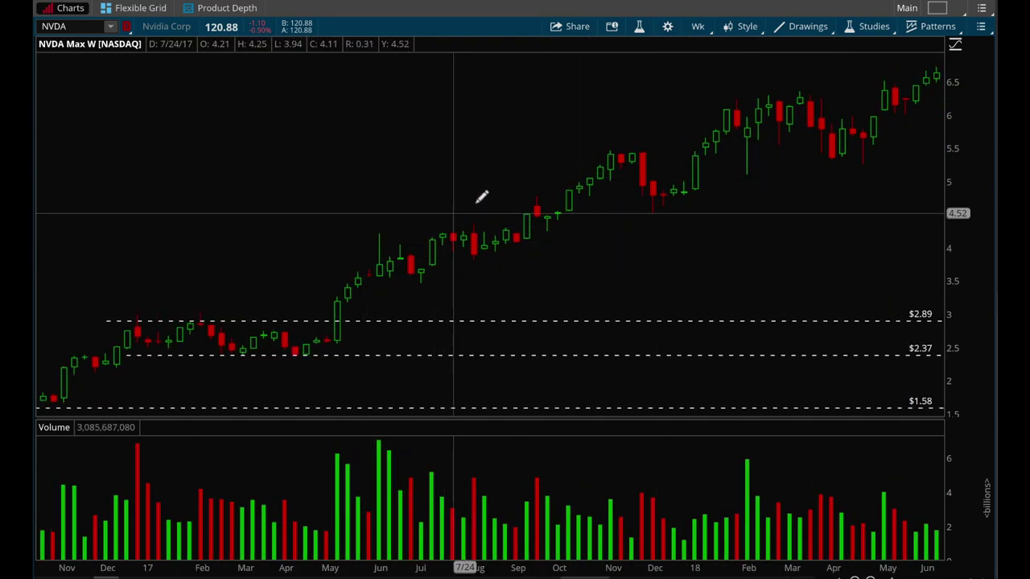
pyautogui.click(820, 22)
pyautogui.moveTo(837, 134)
pyautogui.click(927, 161)
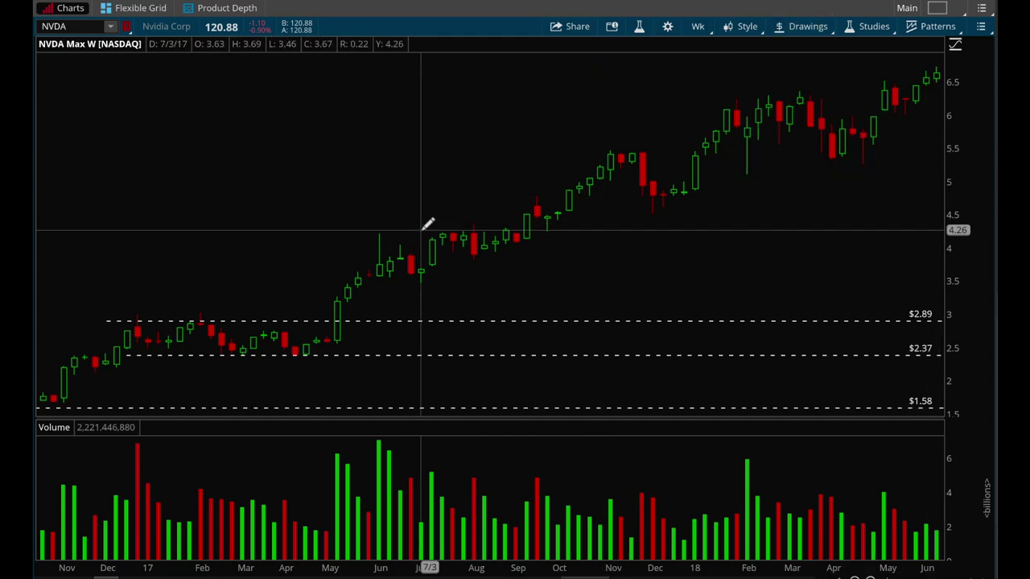
pyautogui.click(421, 230)
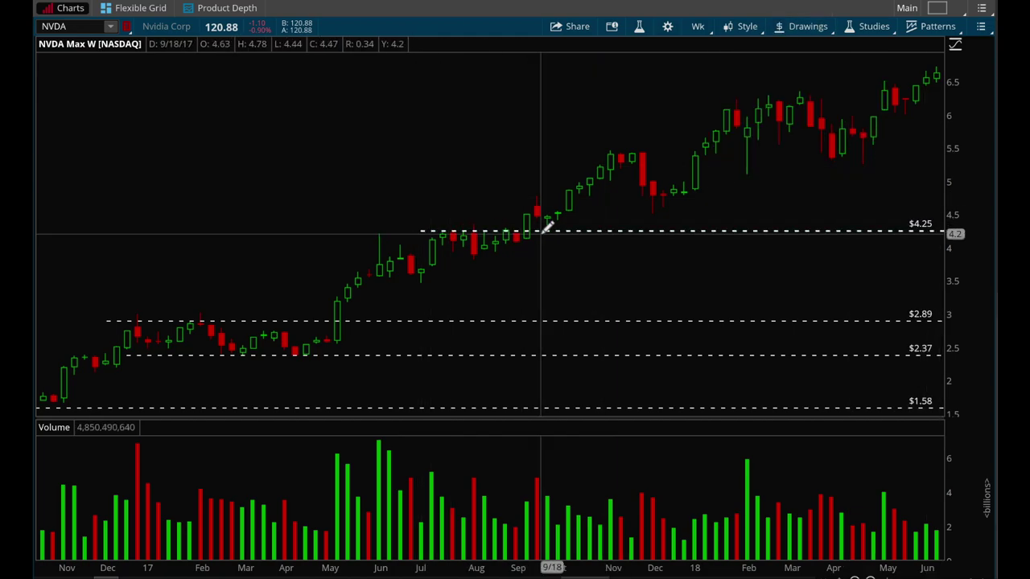
# - Draw a rising trendline under the July–September 2017 candles from about 3.67 to 4.16, forming an ascending triangle with the $4.25 level
pyautogui.click(808, 26)
pyautogui.moveTo(810, 134)
pyautogui.click(902, 170)
pyautogui.moveTo(431, 269); pyautogui.dragTo(541, 235)
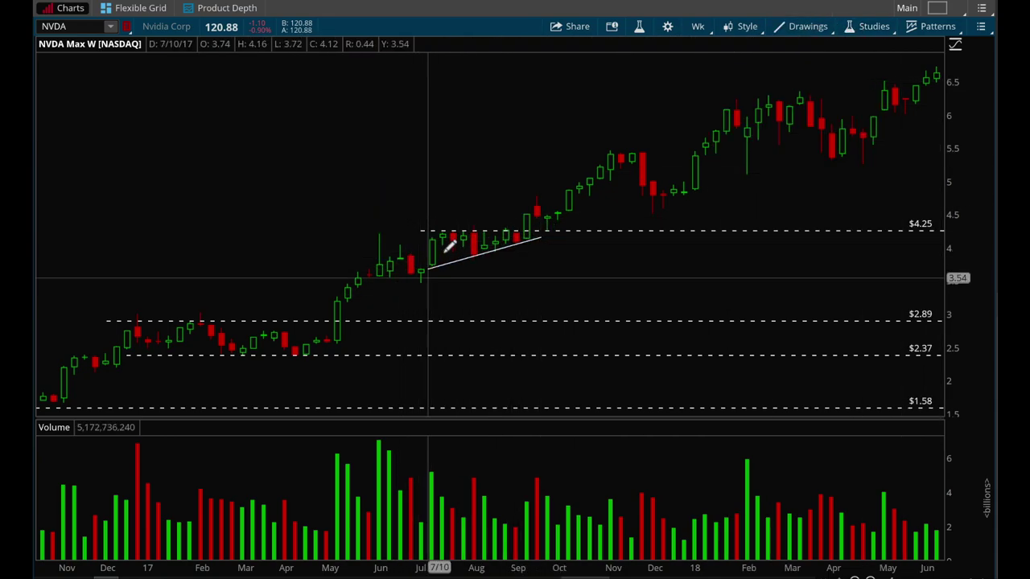
pyautogui.moveTo(537, 235)
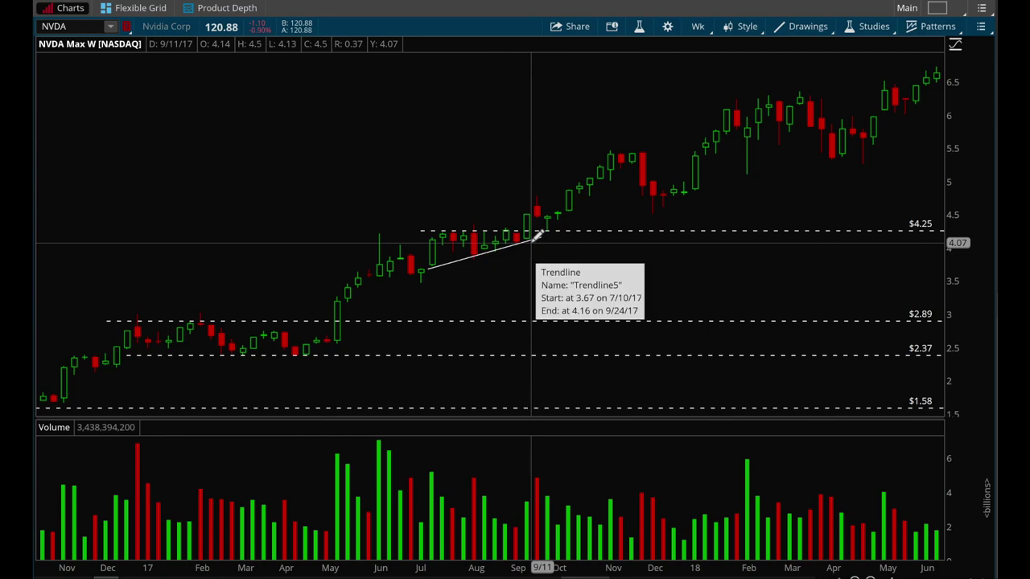
pyautogui.scroll(5, 586, 224)
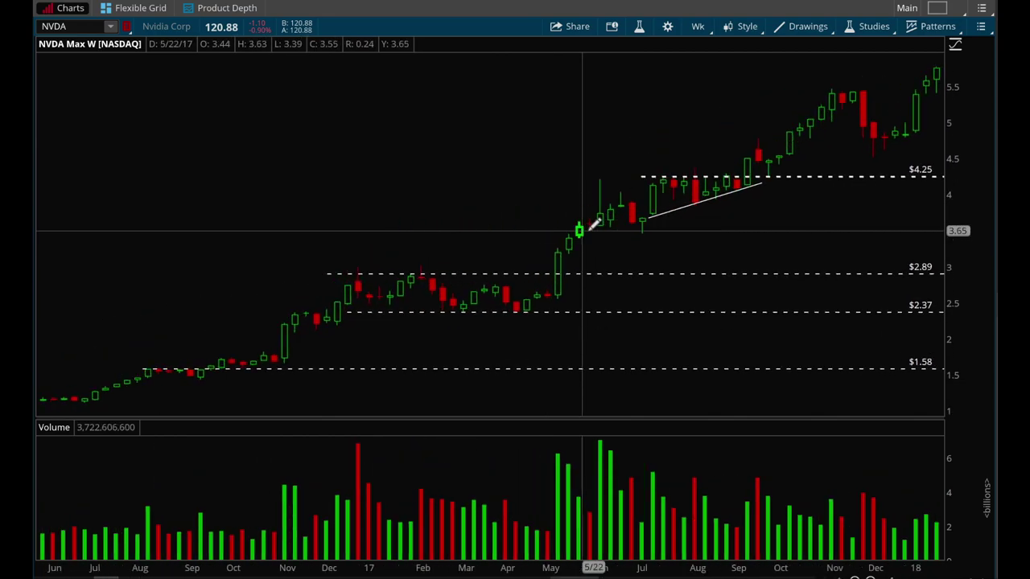
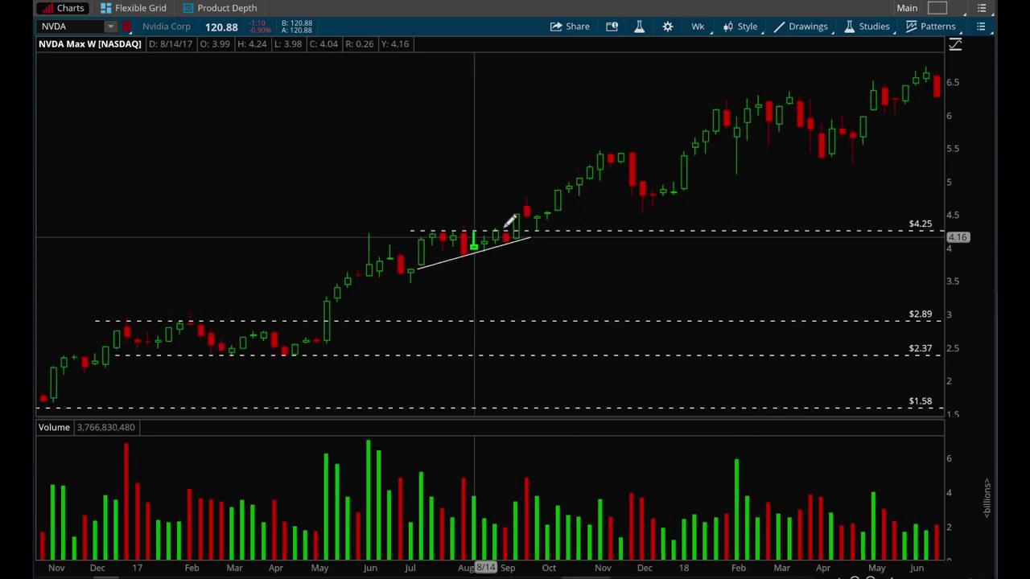
# - Bring the 2018–2020 candles into view and remove all drawings from the chart
pyautogui.scroll(-4, 529, 221)
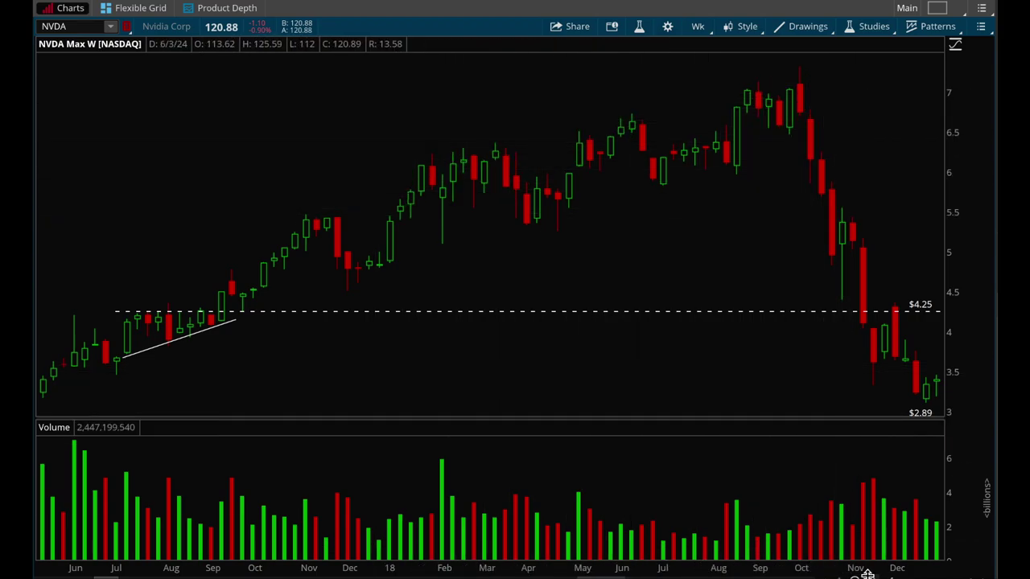
pyautogui.scroll(-3, 867, 573)
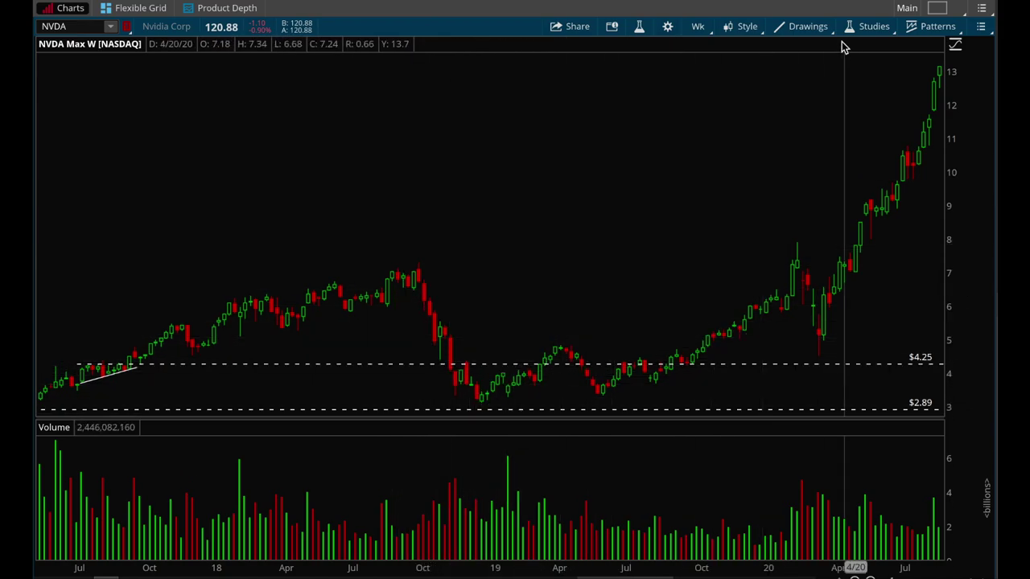
pyautogui.click(808, 27)
pyautogui.moveTo(772, 202)
pyautogui.click(672, 207)
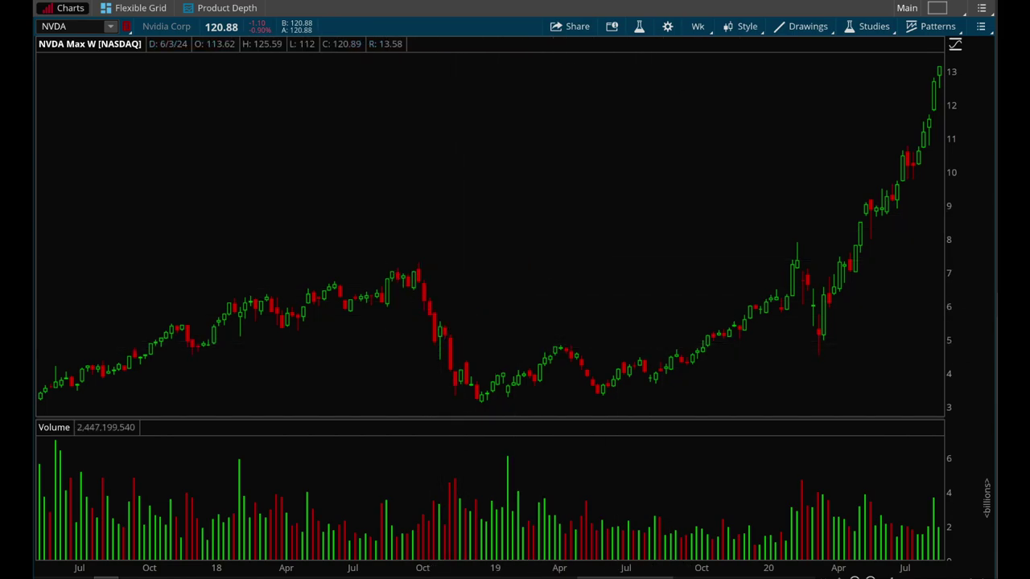
# - Mark the late 2018 to autumn 2019 base with price level lines at $4.88 and $3.14
pyautogui.click(808, 32)
pyautogui.moveTo(845, 137)
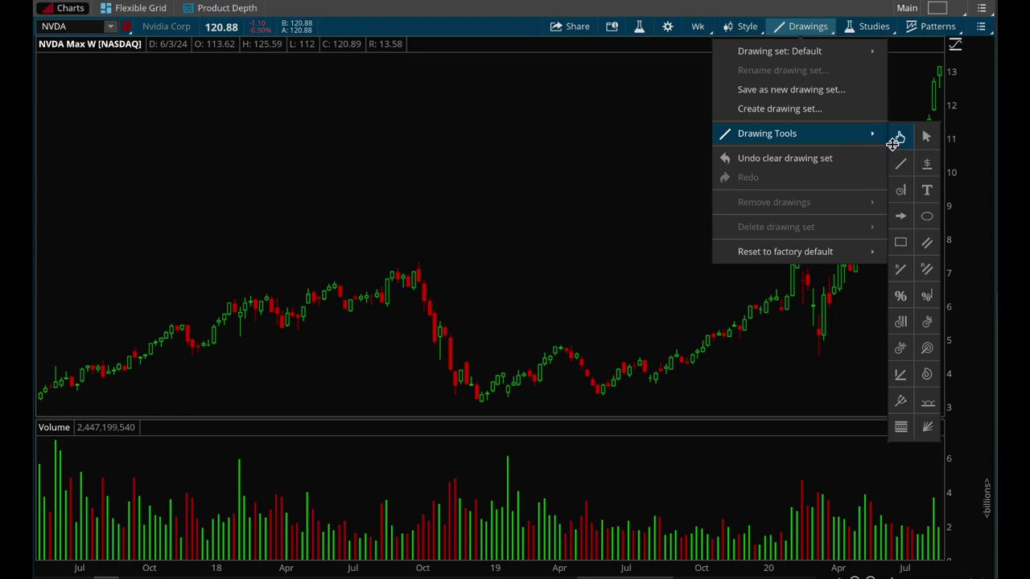
pyautogui.click(930, 165)
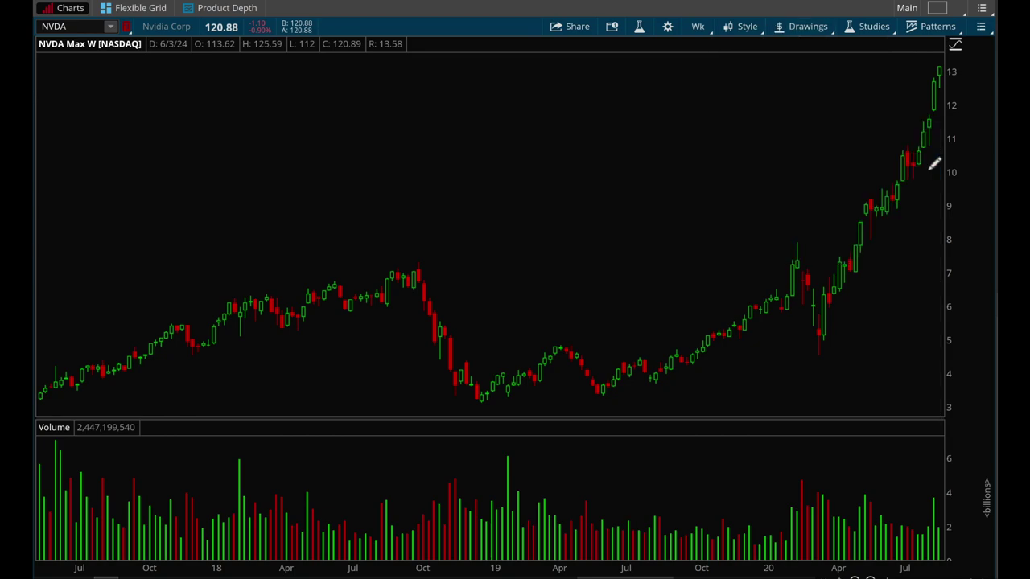
pyautogui.click(459, 338)
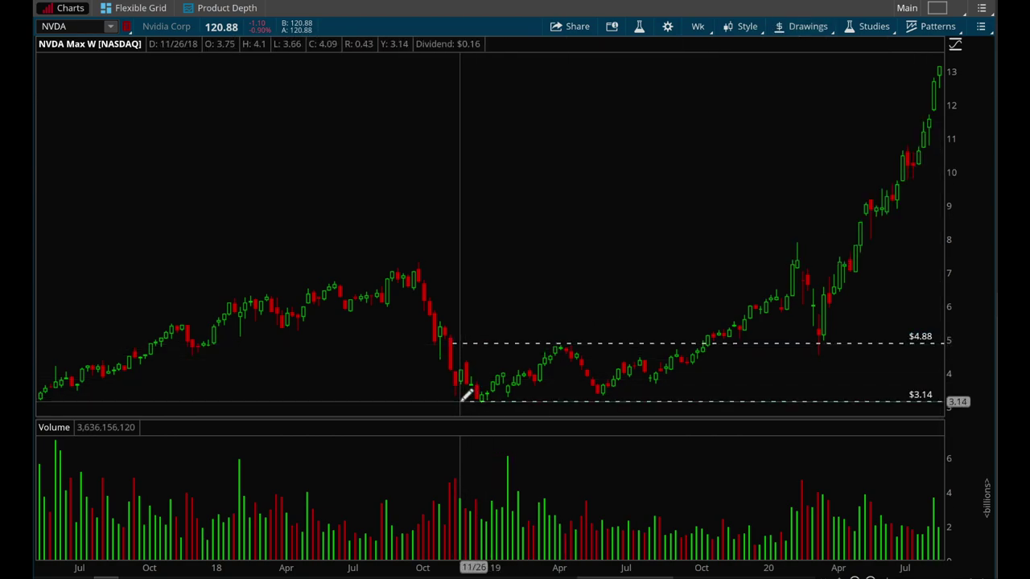
pyautogui.click(462, 400)
# - Draw a short descending trendline over the September 2019 pullback candles just below the $4.88 level
pyautogui.moveTo(845, 158); pyautogui.dragTo(378, 153)
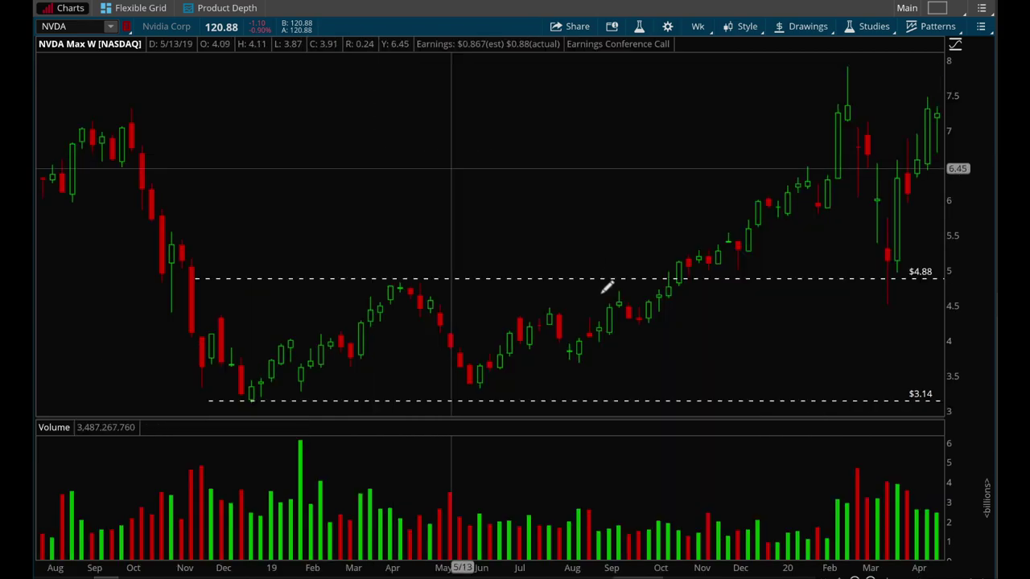
pyautogui.click(807, 25)
pyautogui.moveTo(806, 137)
pyautogui.click(899, 161)
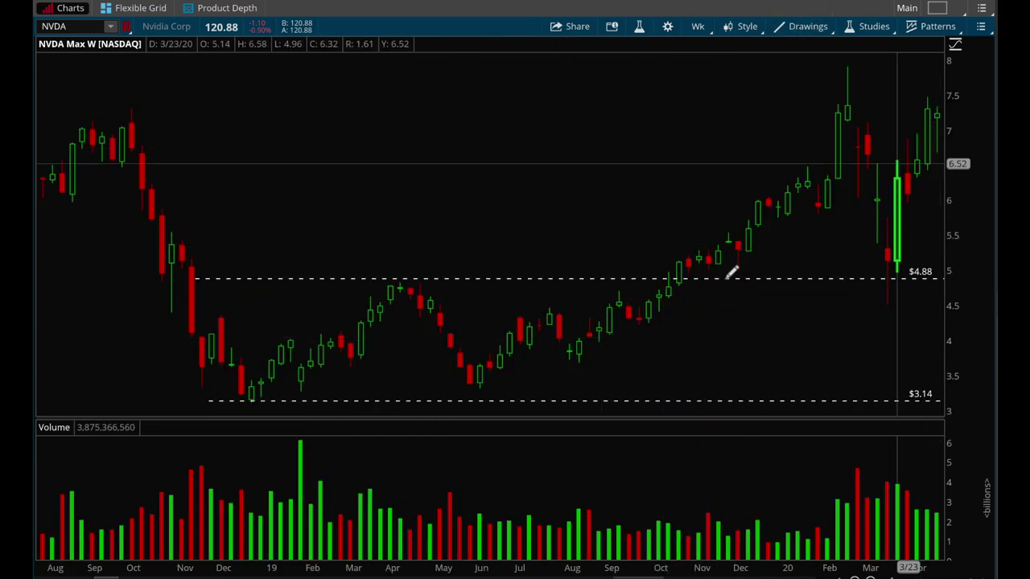
pyautogui.click(612, 292)
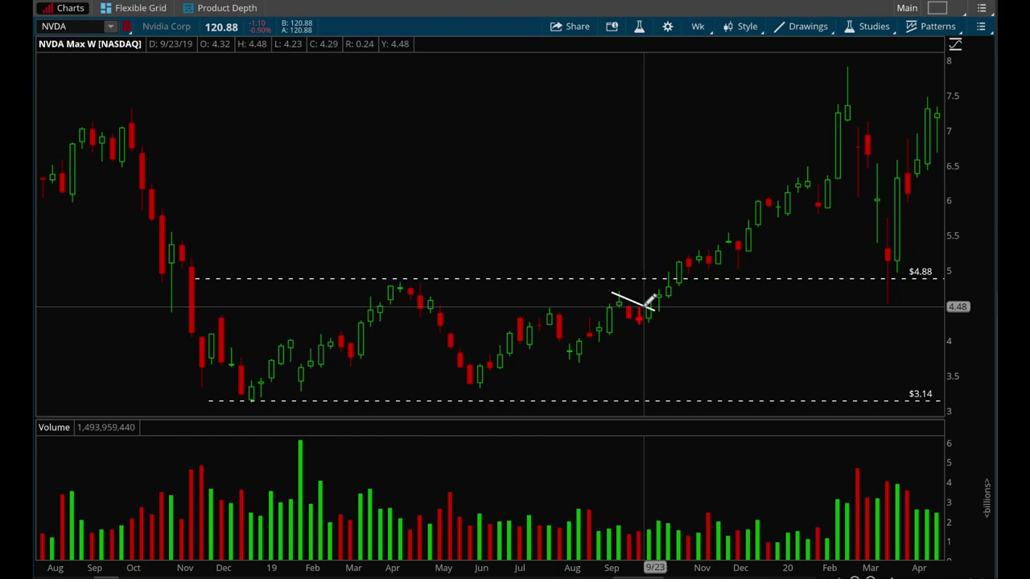
pyautogui.click(653, 309)
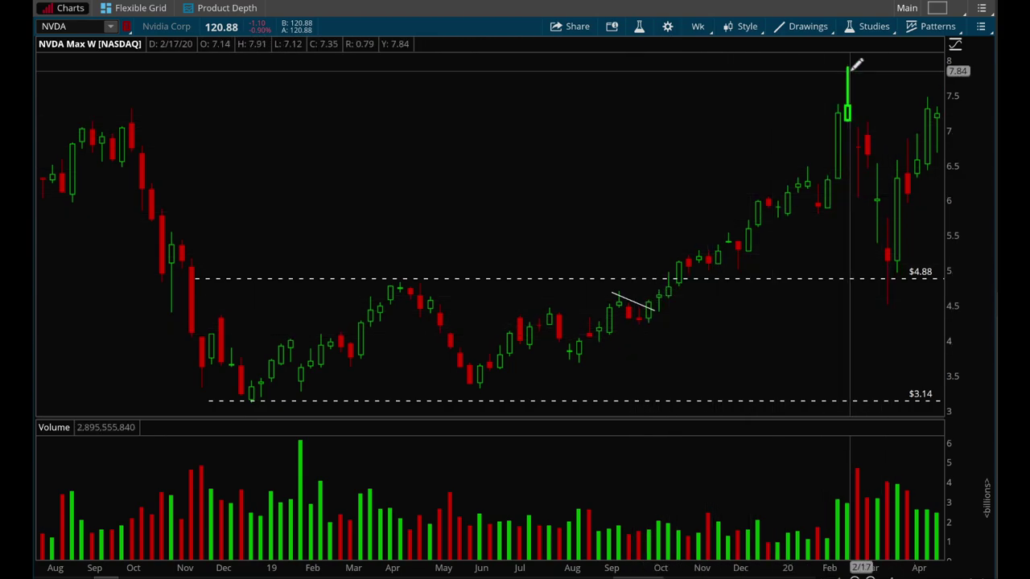
# - Examine the autumn 2019 breakout from the pullback and the weekly advance to the February 2020 high
pyautogui.moveTo(653, 308); pyautogui.dragTo(612, 292)
pyautogui.scroll(-10, 899, 252)
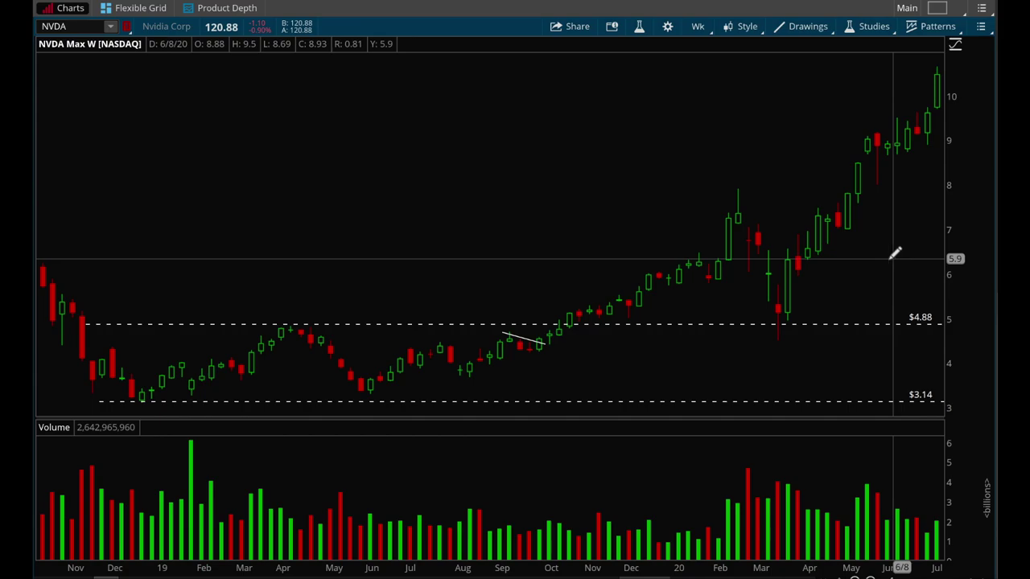
pyautogui.scroll(6, 720, 274)
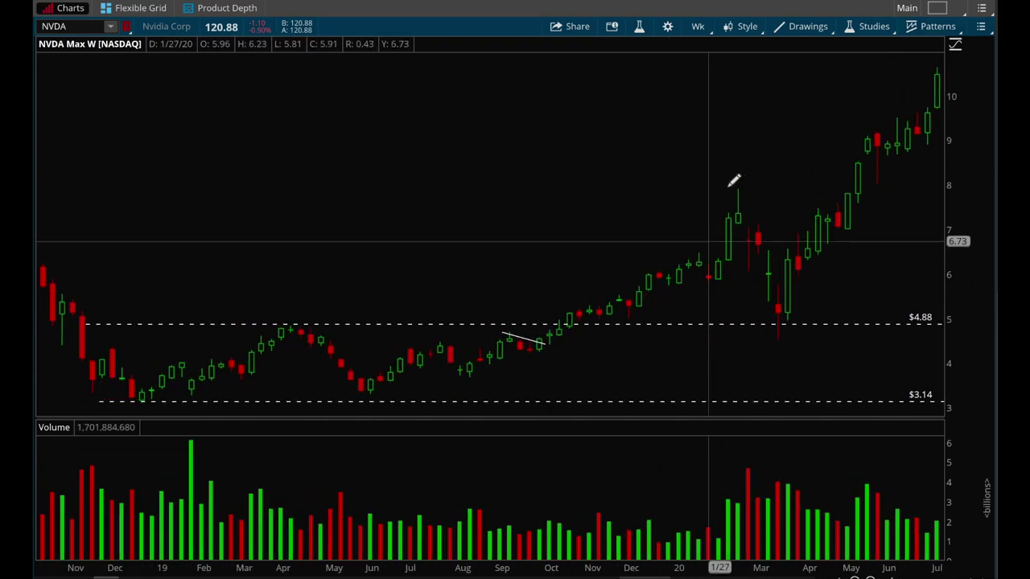
# - Draw a descending trendline over the February–March 2020 pullback and add a price level line at $7.41 over the April 2020 candles
pyautogui.moveTo(728, 191)
pyautogui.mouseDown()
pyautogui.moveTo(817, 286)
pyautogui.moveTo(811, 276)
pyautogui.mouseUp()
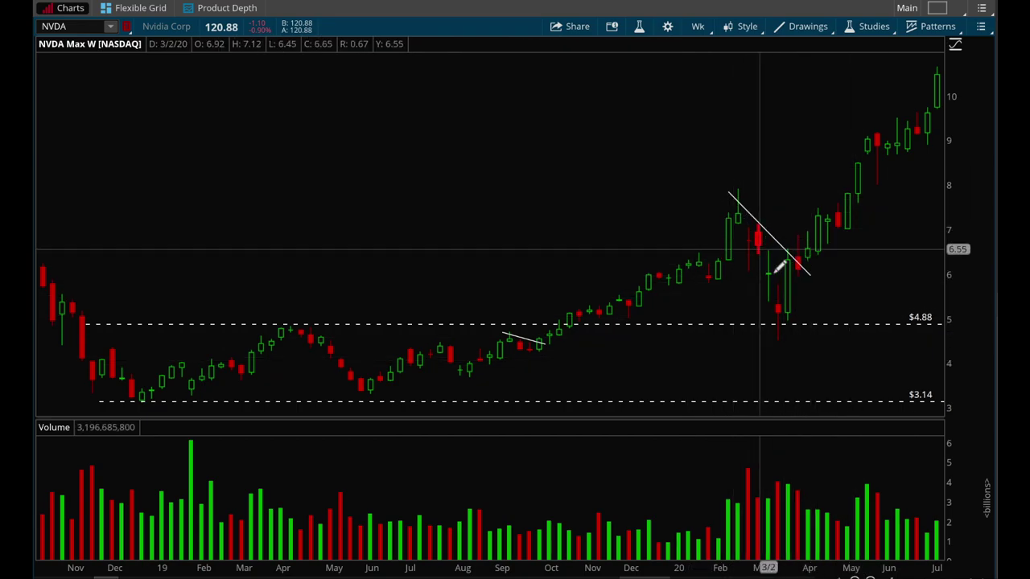
pyautogui.scroll(-5, 730, 170)
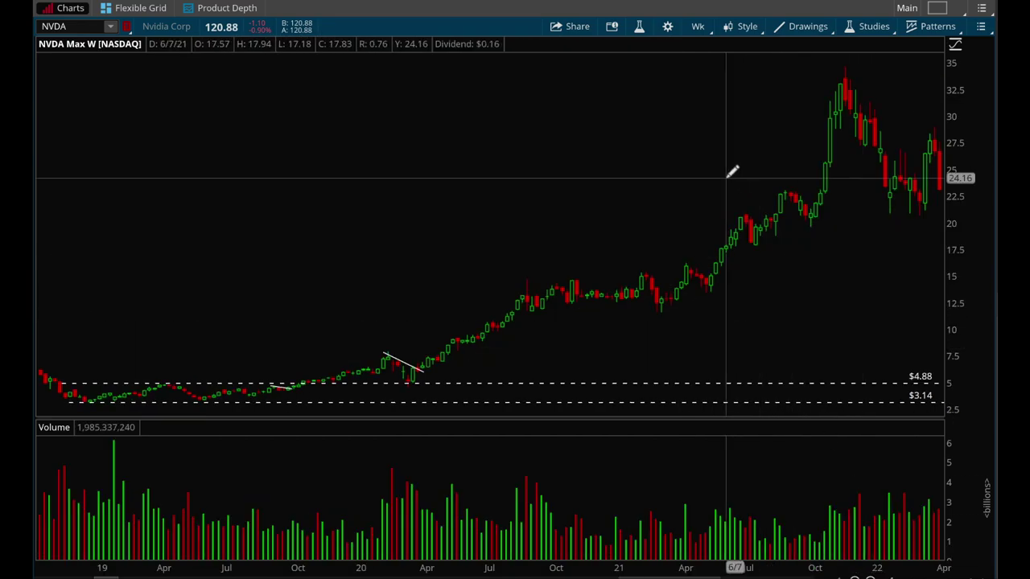
pyautogui.scroll(3, 567, 196)
pyautogui.scroll(2, 667, 215)
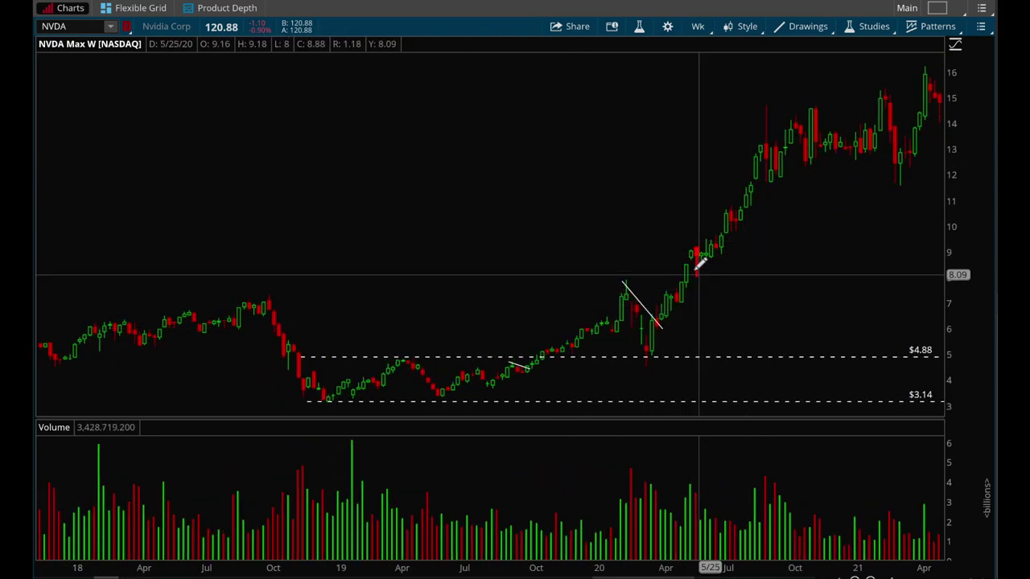
pyautogui.click(806, 30)
pyautogui.moveTo(836, 134)
pyautogui.click(913, 161)
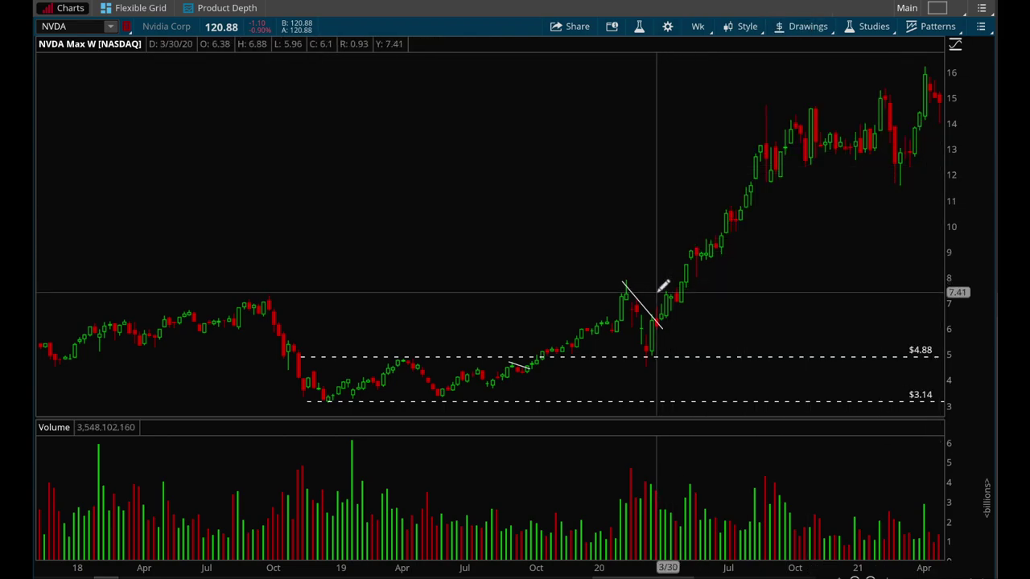
pyautogui.click(692, 296)
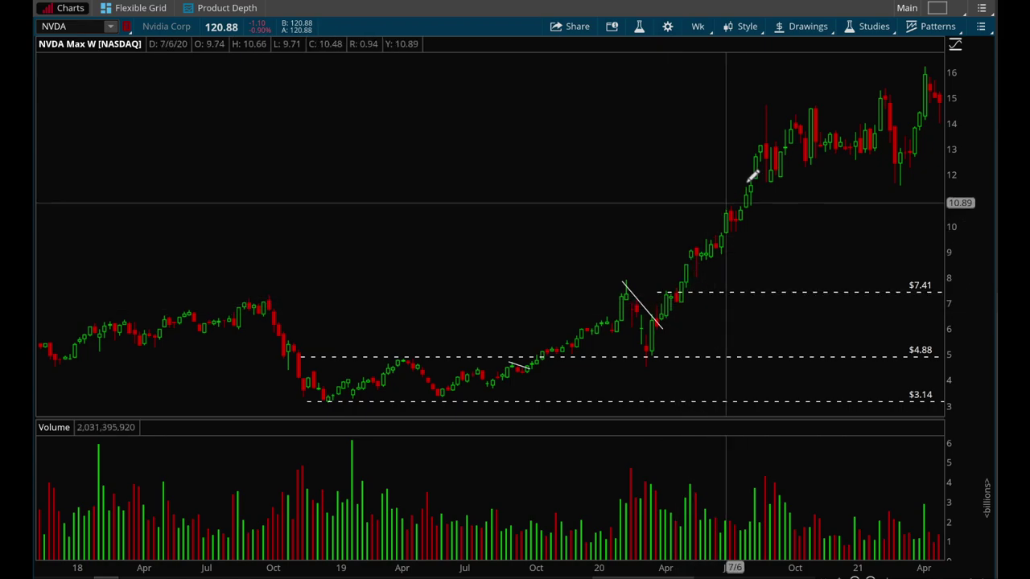
# - Mark the August 2020 to spring 2021 range with price levels at $15.23 and $11.68, and draw a descending trendline over the April–May 2021 pullback
pyautogui.scroll(-5, 855, 145)
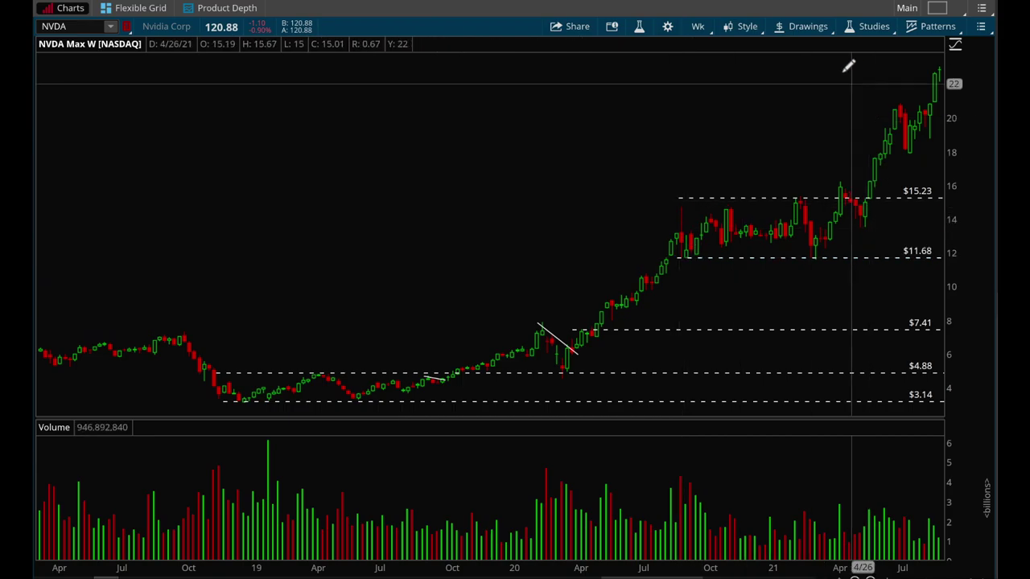
pyautogui.click(804, 26)
pyautogui.click(900, 140)
pyautogui.moveTo(841, 186); pyautogui.dragTo(871, 210)
# - Measure the advance from the May 2021 pullback breakout to the November 2021 high with a temporary trendline
pyautogui.moveTo(925, 266); pyautogui.dragTo(481, 314)
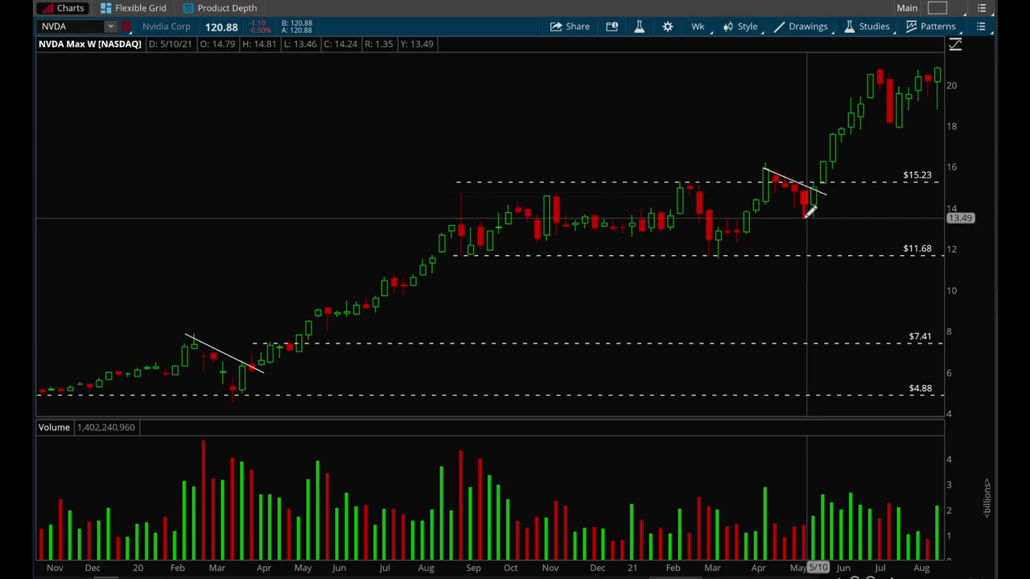
pyautogui.scroll(-3, 807, 201)
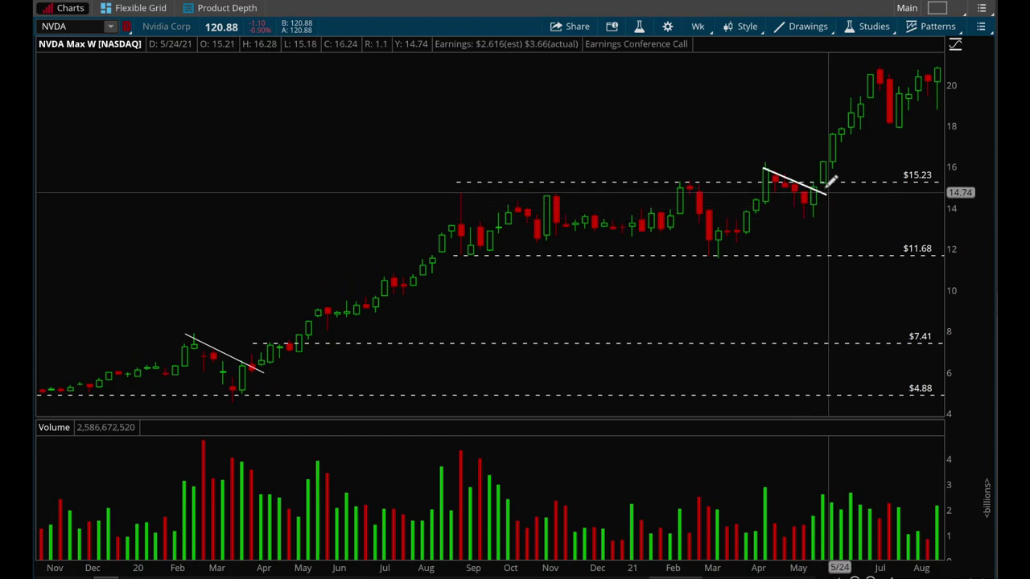
pyautogui.scroll(-5, 877, 78)
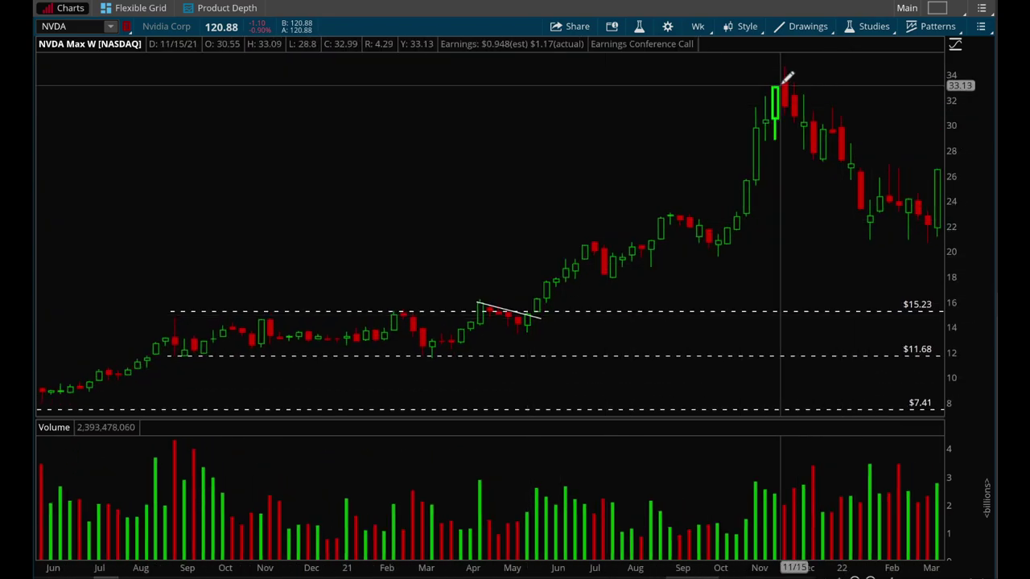
pyautogui.moveTo(533, 313); pyautogui.dragTo(789, 72)
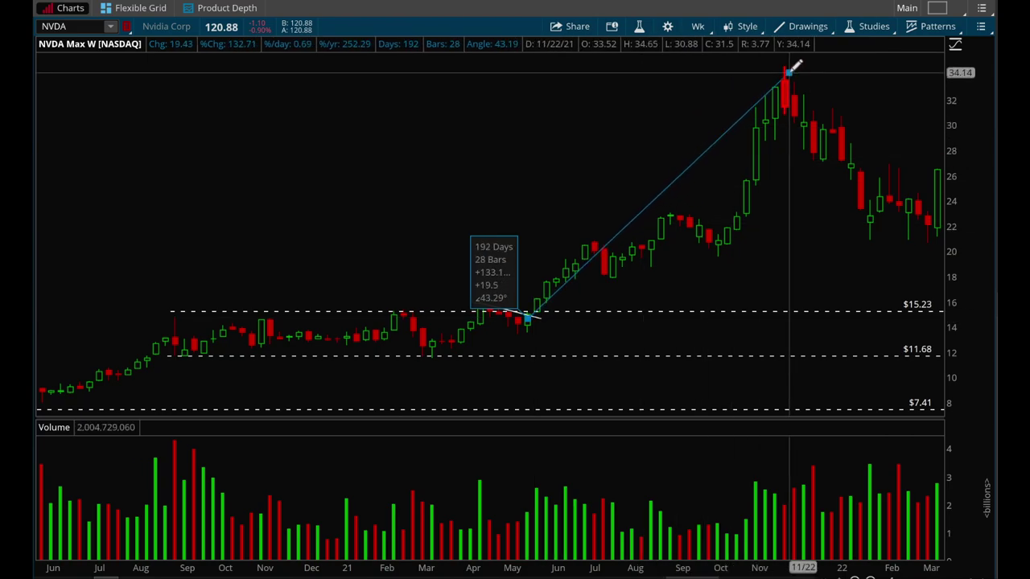
pyautogui.moveTo(792, 66)
pyautogui.mouseDown()
pyautogui.moveTo(625, 147)
pyautogui.moveTo(533, 310)
pyautogui.mouseUp()
# - Bring the 2022–2023 candles into view and remove all drawings from the chart
pyautogui.scroll(-15, 777, 131)
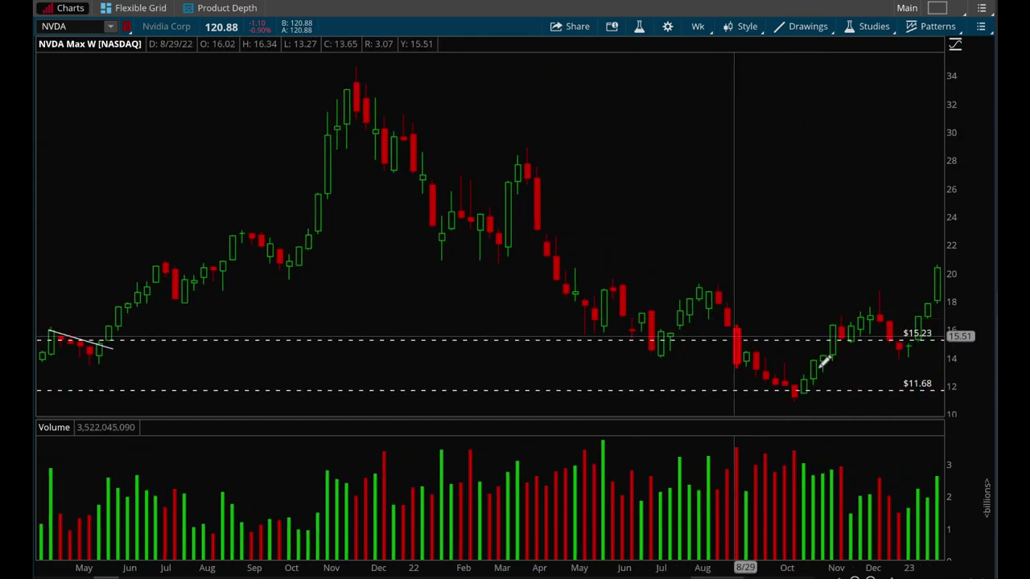
pyautogui.scroll(-10, 814, 233)
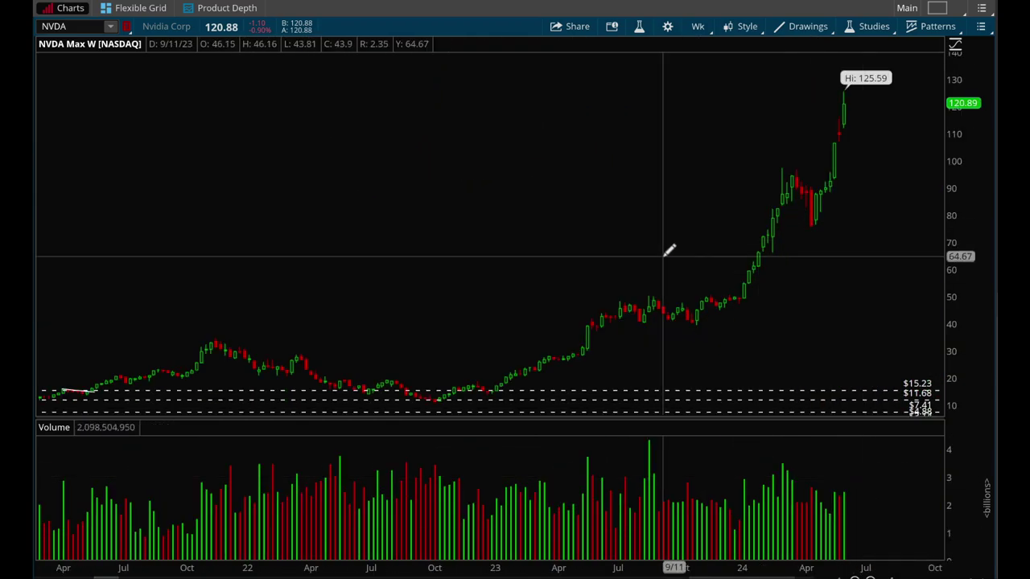
pyautogui.scroll(-2, 820, 297)
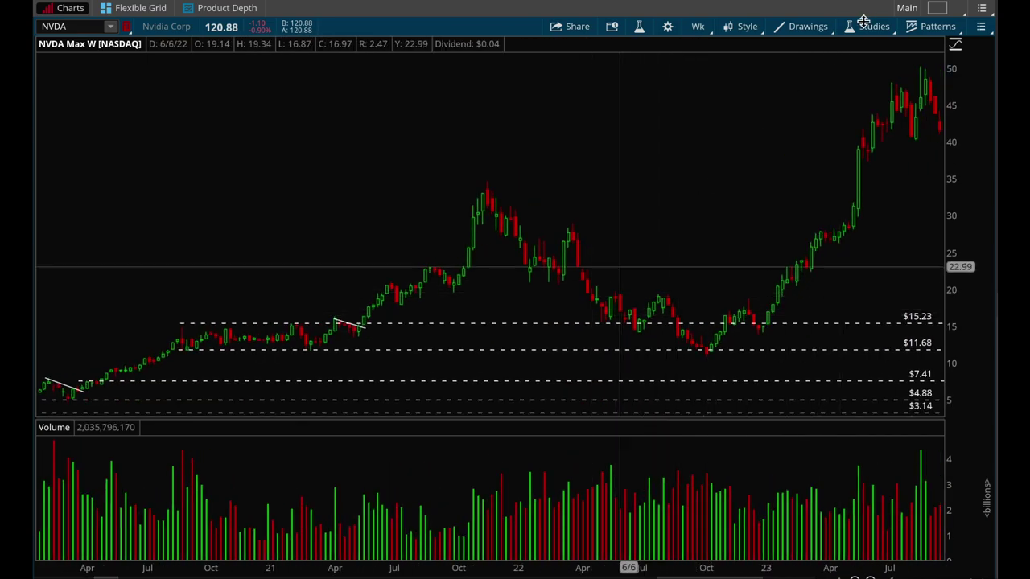
pyautogui.click(808, 26)
pyautogui.click(658, 214)
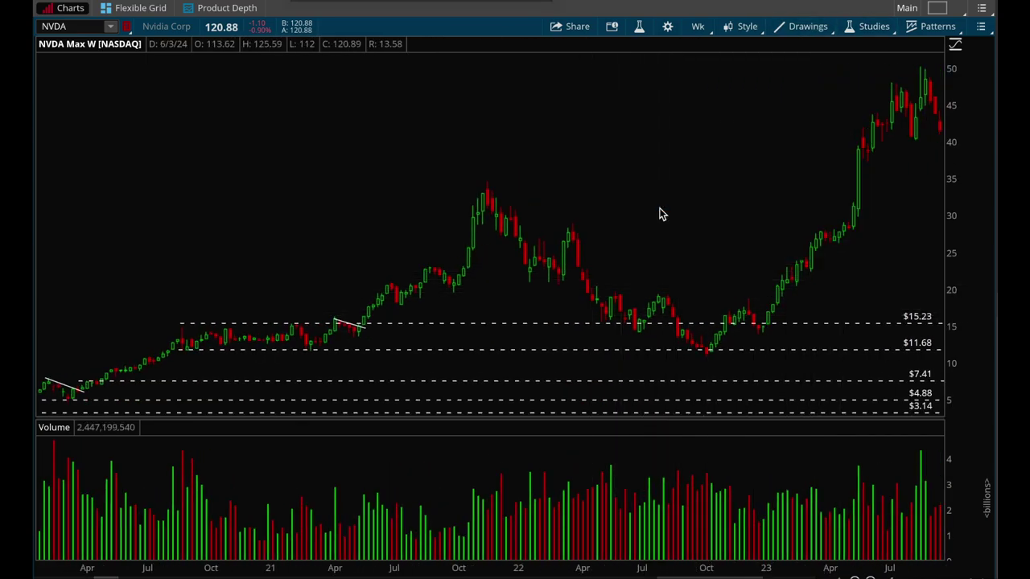
# - Mark the 2022 base with price level lines at $19.3 and $11.47, and the spring 2023 highs with one at $27.99
pyautogui.click(808, 26)
pyautogui.moveTo(858, 128)
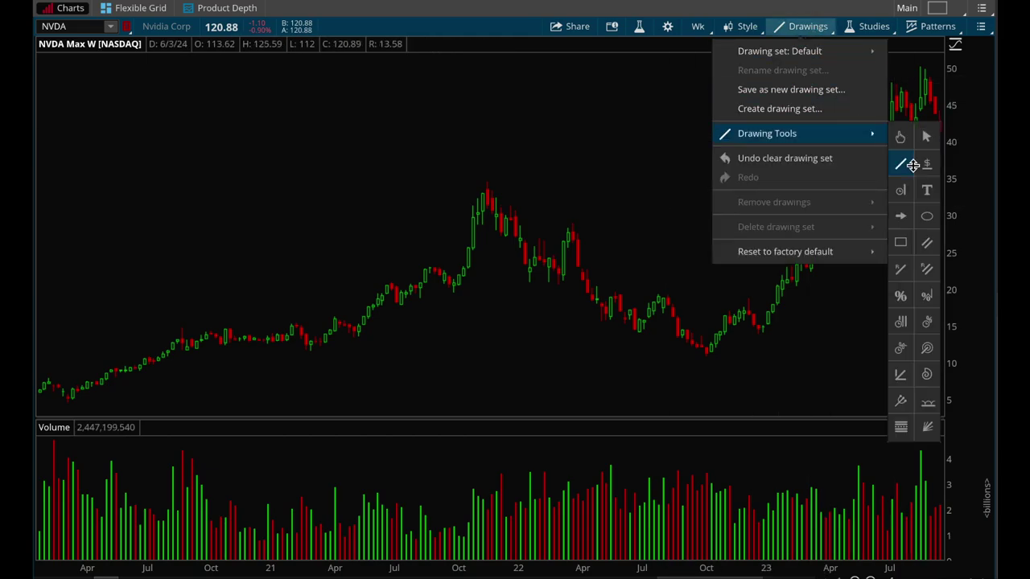
pyautogui.click(912, 163)
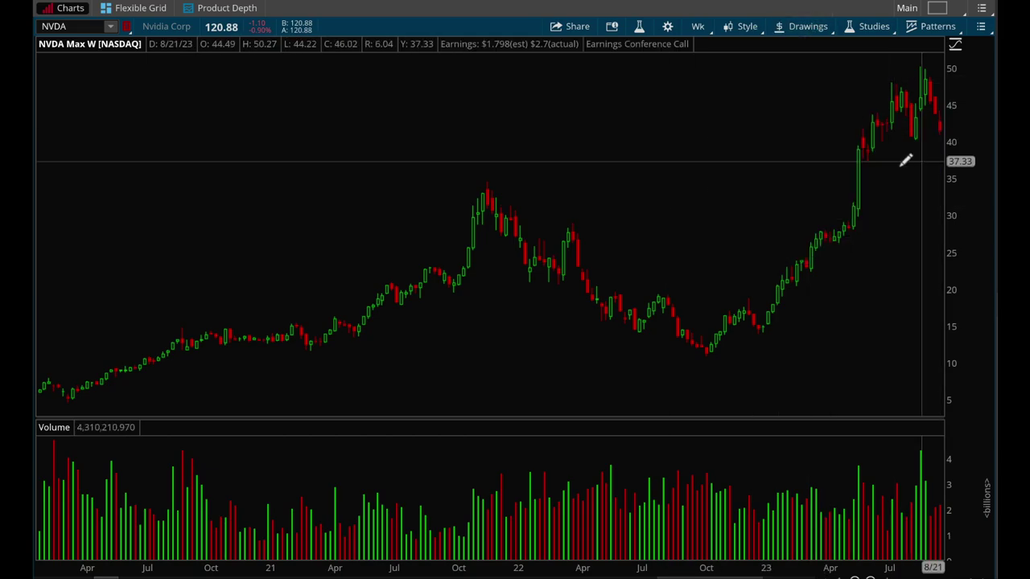
pyautogui.click(582, 294)
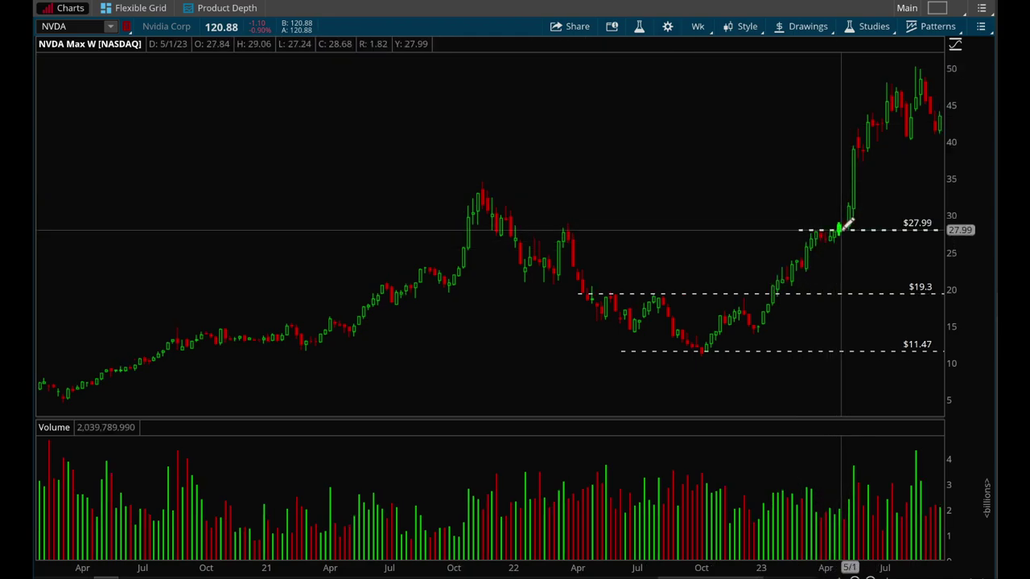
# - Mark the June to December 2023 consolidation with price level lines at $49.95 and $37.3
pyautogui.moveTo(845, 229); pyautogui.dragTo(620, 228)
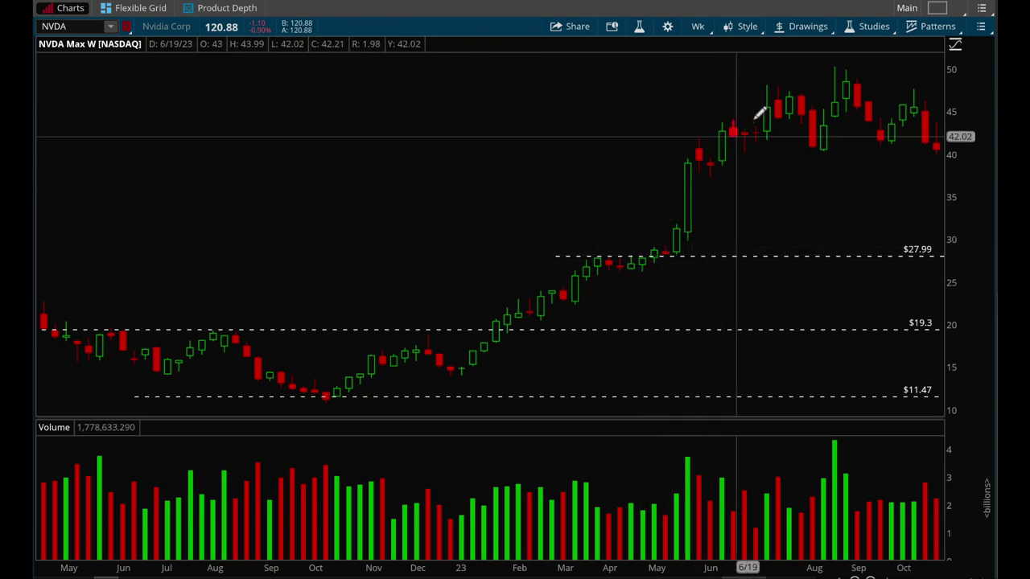
pyautogui.scroll(-5, 839, 115)
pyautogui.scroll(5, 826, 143)
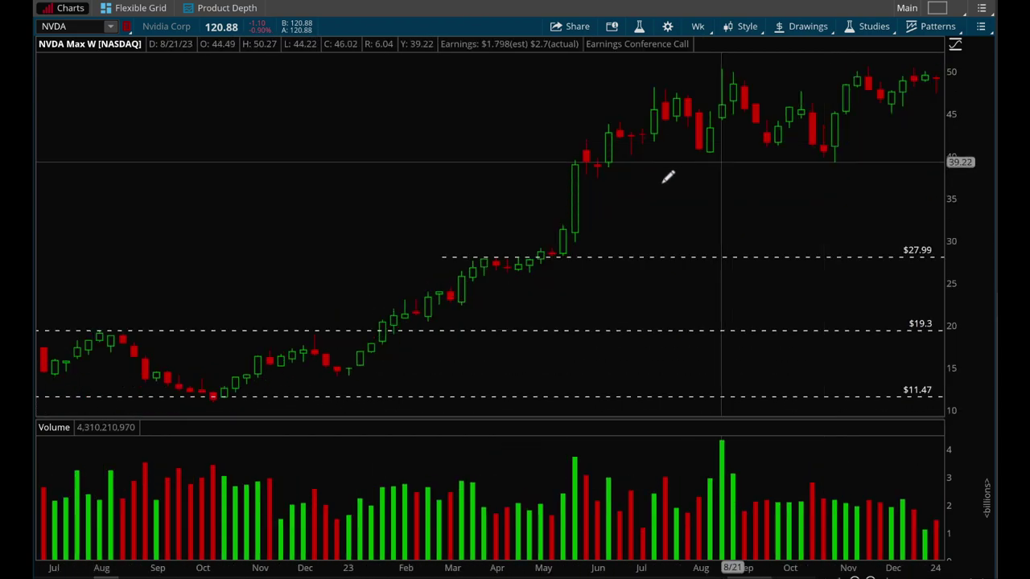
pyautogui.scroll(-2, 764, 409)
pyautogui.scroll(-3, 845, 328)
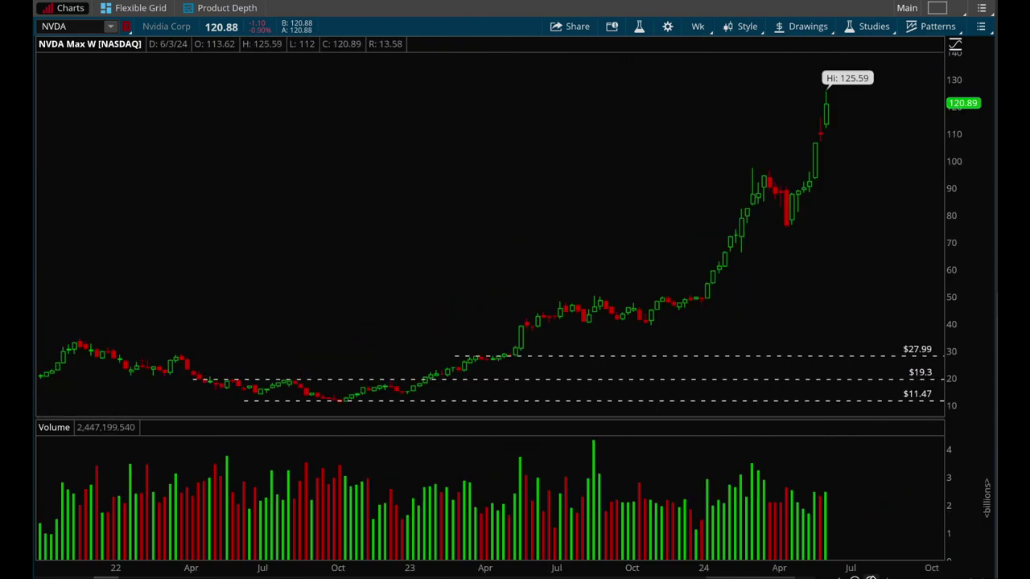
pyautogui.click(542, 296)
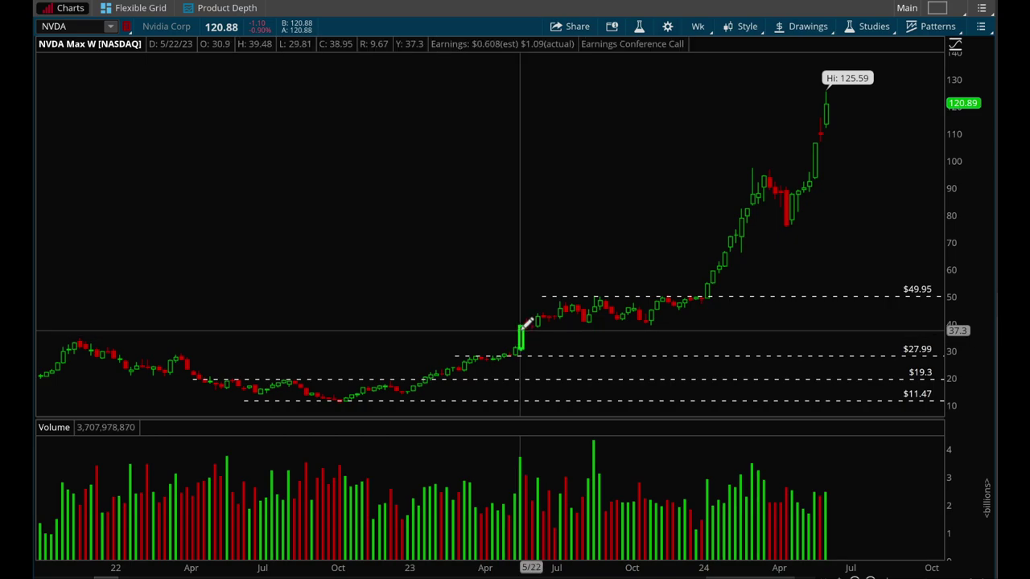
pyautogui.click(520, 331)
# - Examine the 2023 consolidation and try measuring the advance from the January 2024 breakout above $49.95 with a trendline
pyautogui.moveTo(868, 268); pyautogui.dragTo(427, 241)
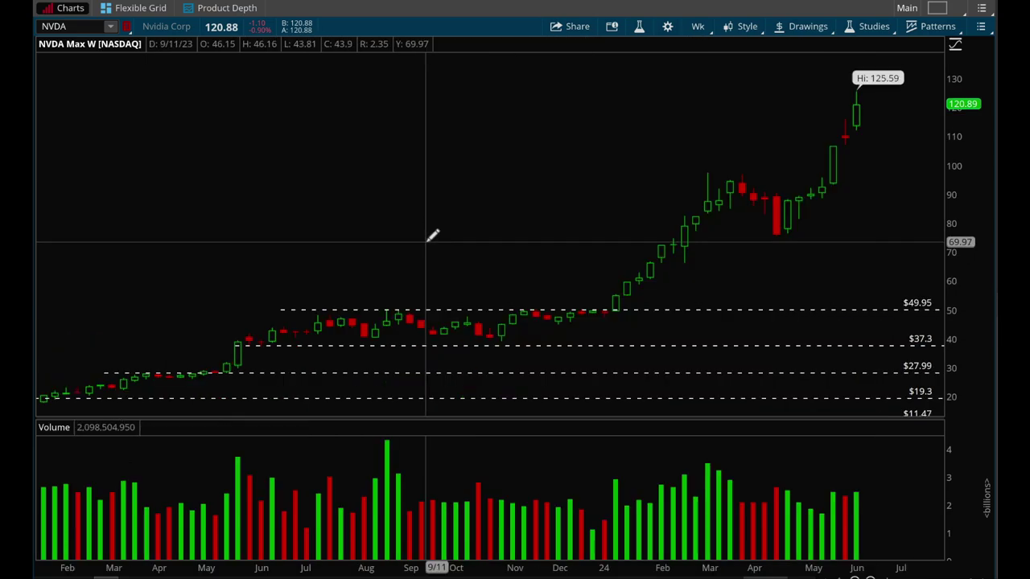
pyautogui.scroll(3, 431, 234)
pyautogui.scroll(-3, 430, 234)
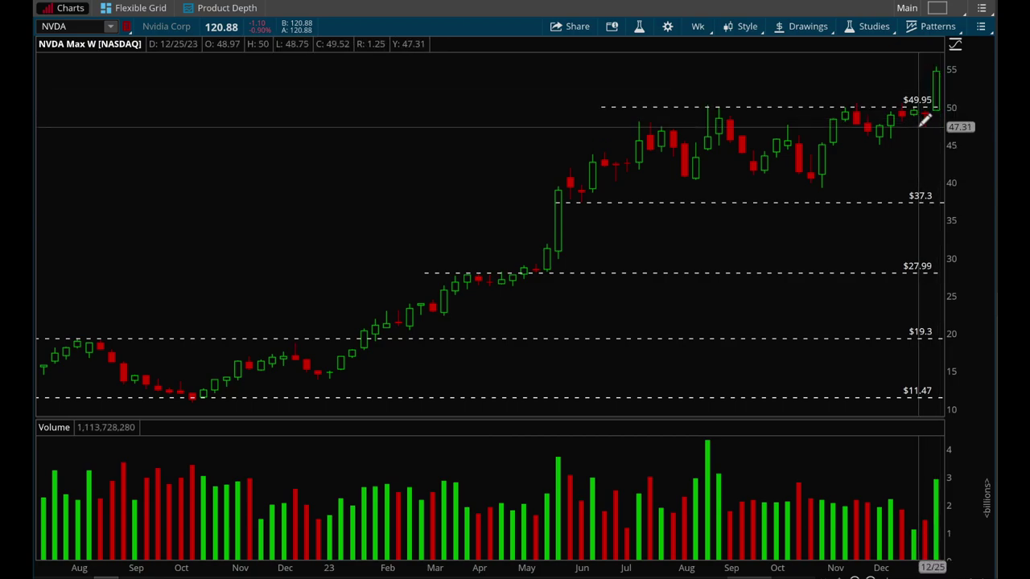
pyautogui.scroll(-10, 923, 116)
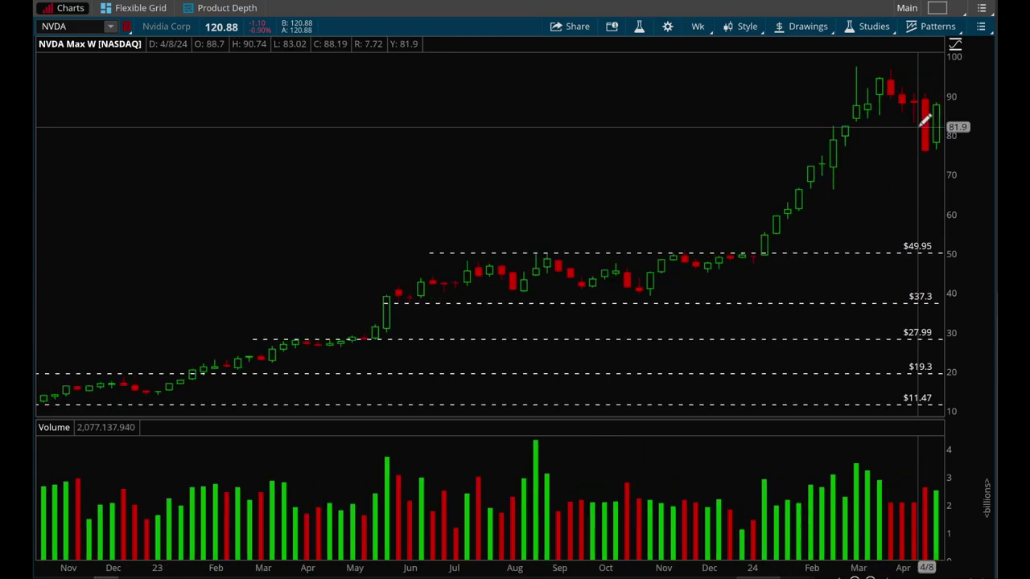
pyautogui.scroll(1, 682, 298)
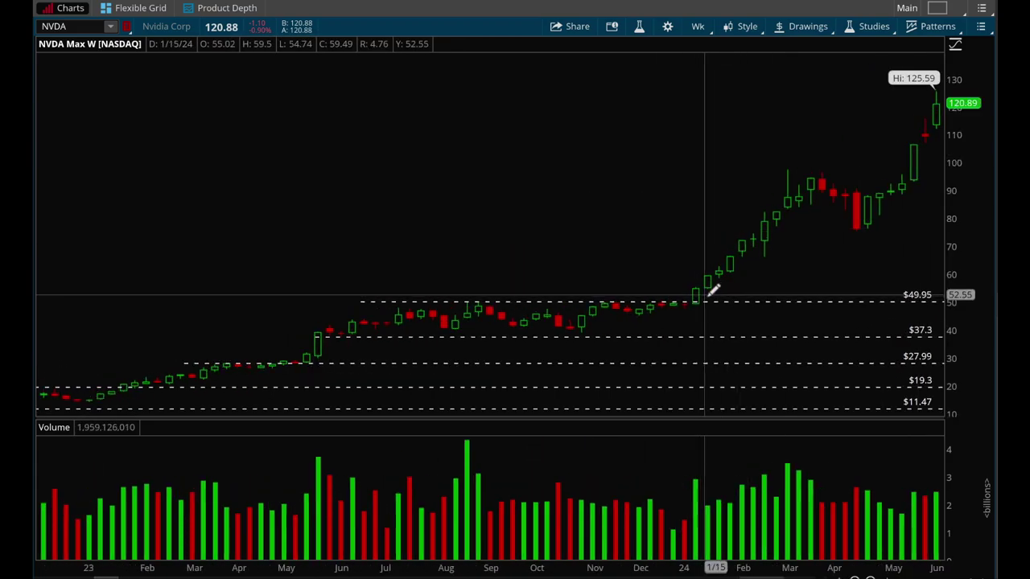
pyautogui.click(811, 28)
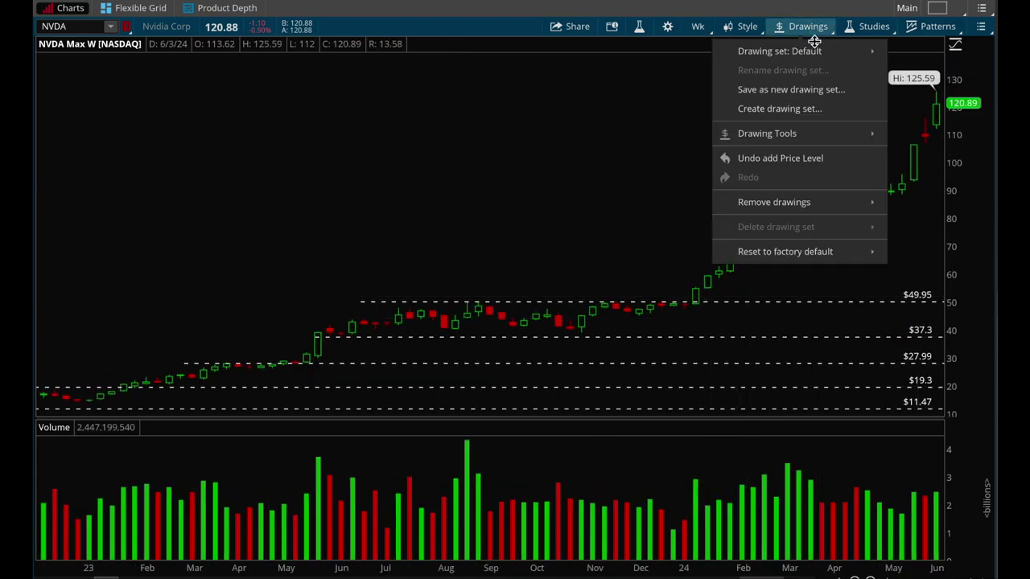
pyautogui.click(617, 246)
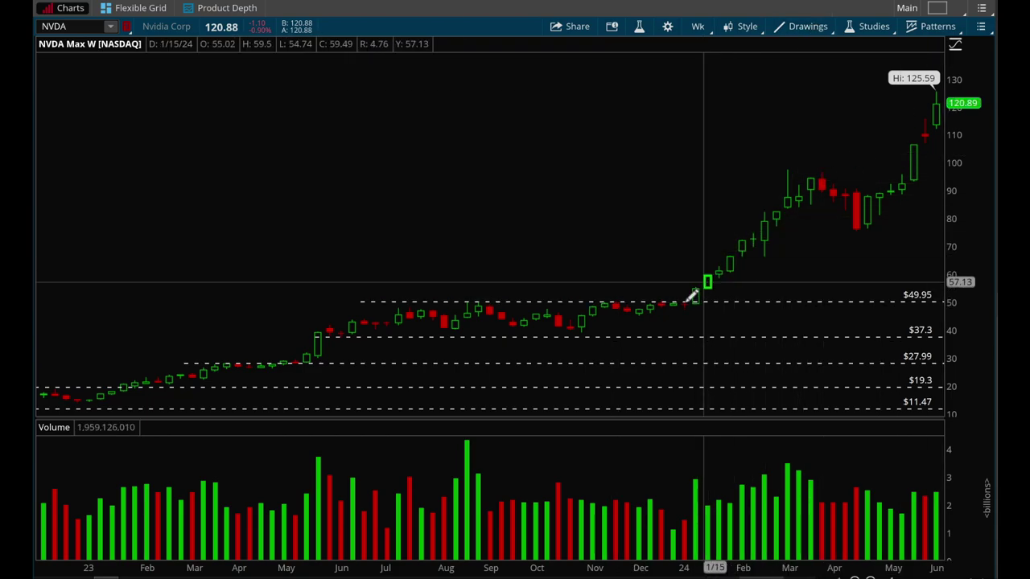
pyautogui.moveTo(694, 298)
pyautogui.mouseDown()
pyautogui.moveTo(939, 91)
pyautogui.moveTo(748, 265)
pyautogui.moveTo(695, 296)
pyautogui.mouseUp()
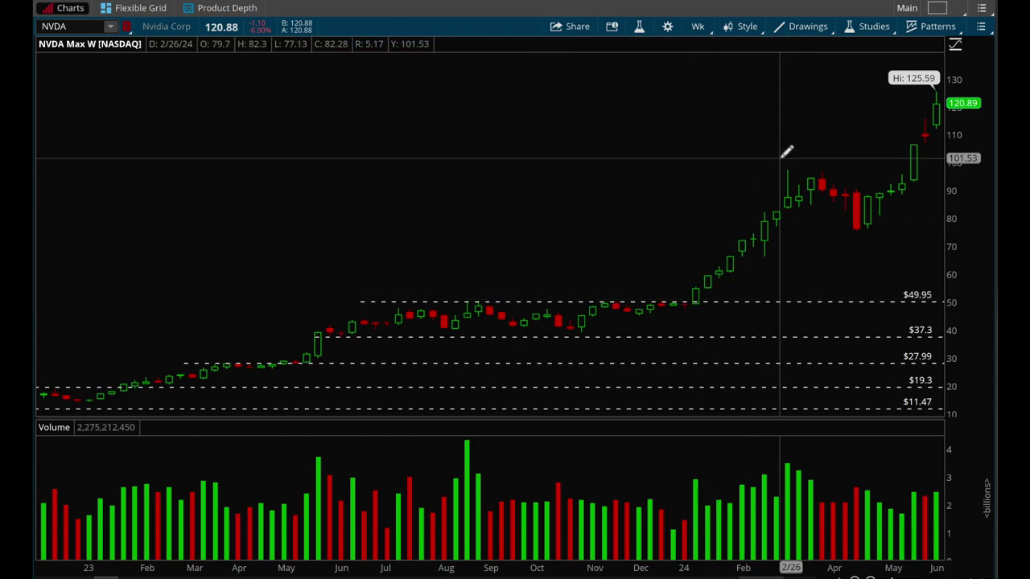
# - Add a price level line at $94.44 across the March 2024 highs
pyautogui.scroll(-2, 785, 152)
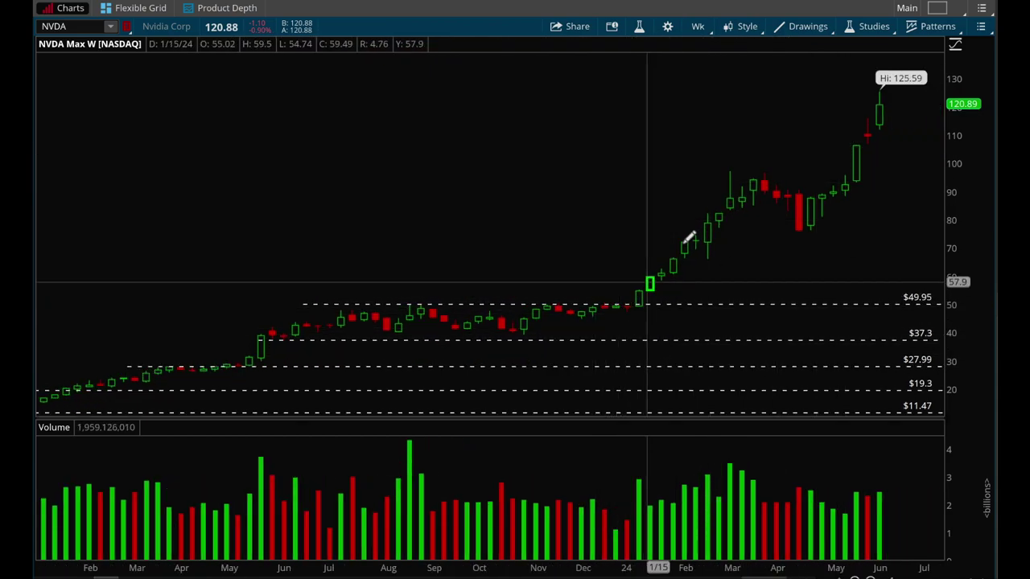
pyautogui.click(808, 27)
pyautogui.moveTo(869, 134)
pyautogui.click(929, 166)
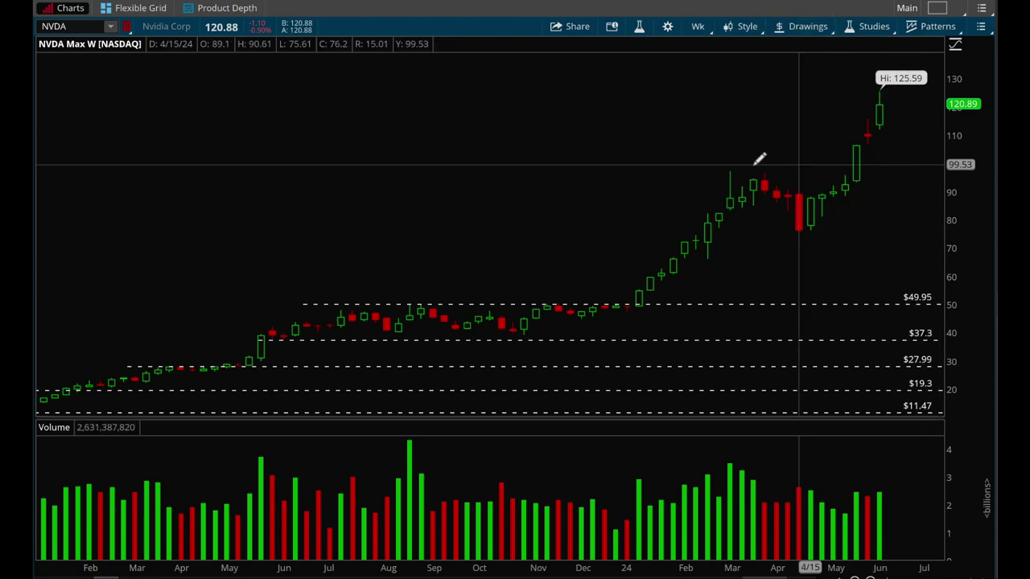
pyautogui.click(720, 178)
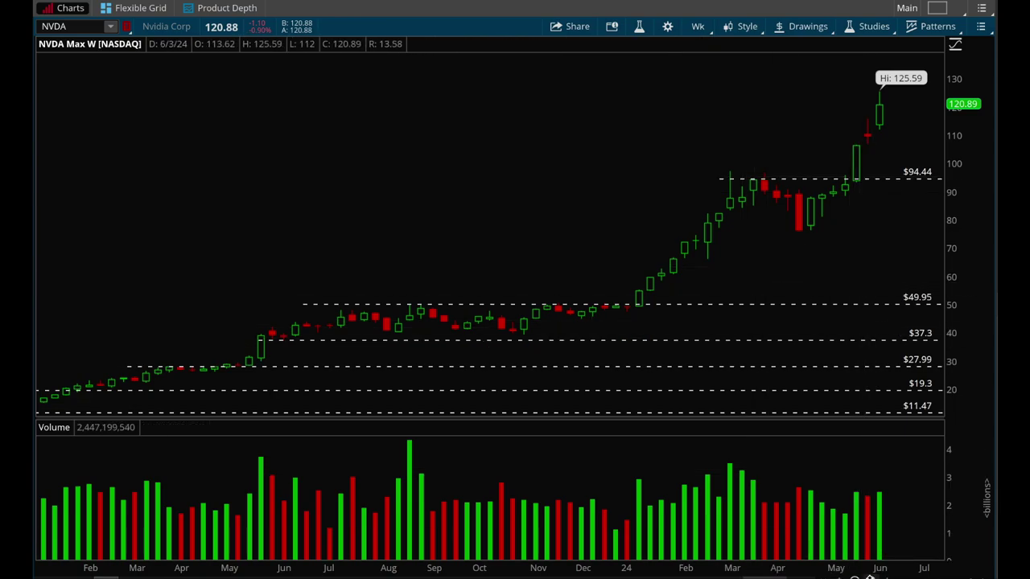
# - Examine the May–June 2024 breakout above the $94.44 level in relation to the earlier marked ranges
pyautogui.scroll(-3, 841, 193)
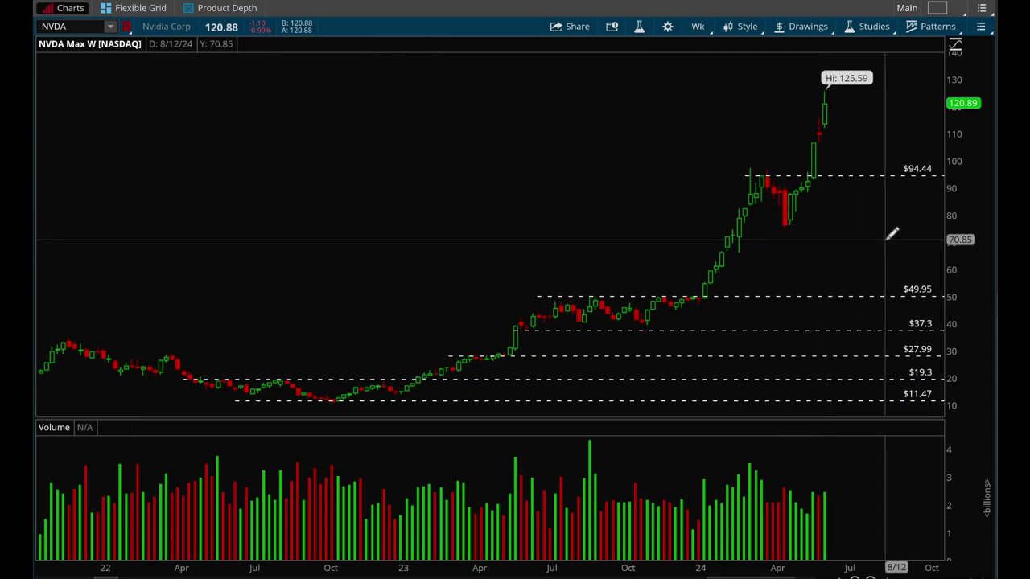
pyautogui.scroll(3, 890, 232)
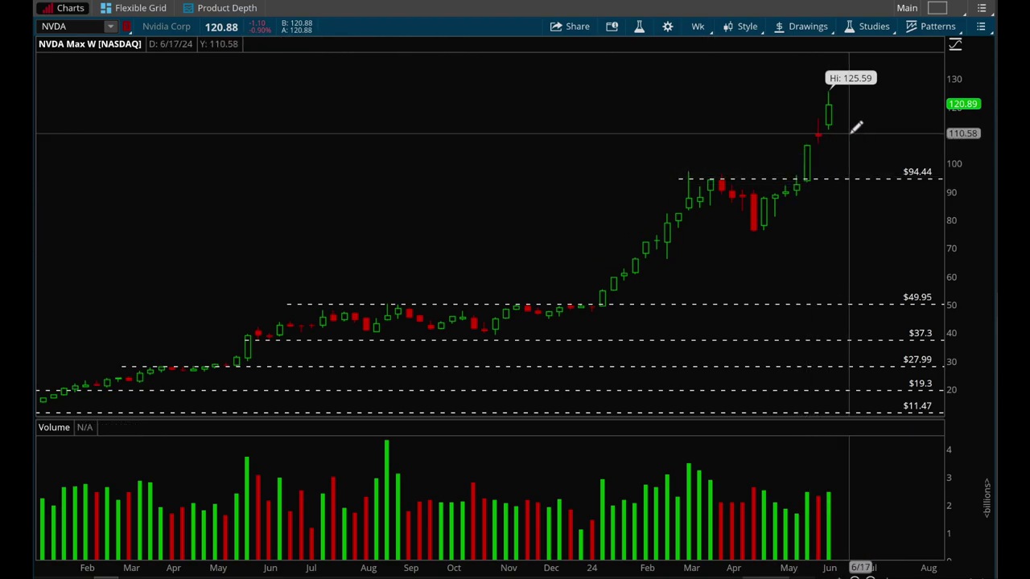
pyautogui.hscroll(-1, 855, 126)
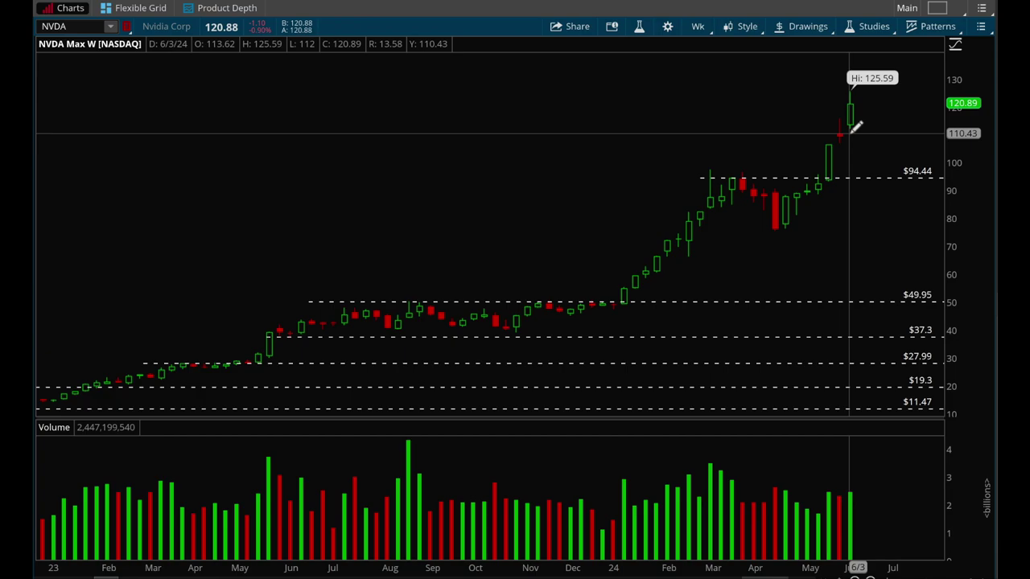
pyautogui.hscroll(-9, 821, 212)
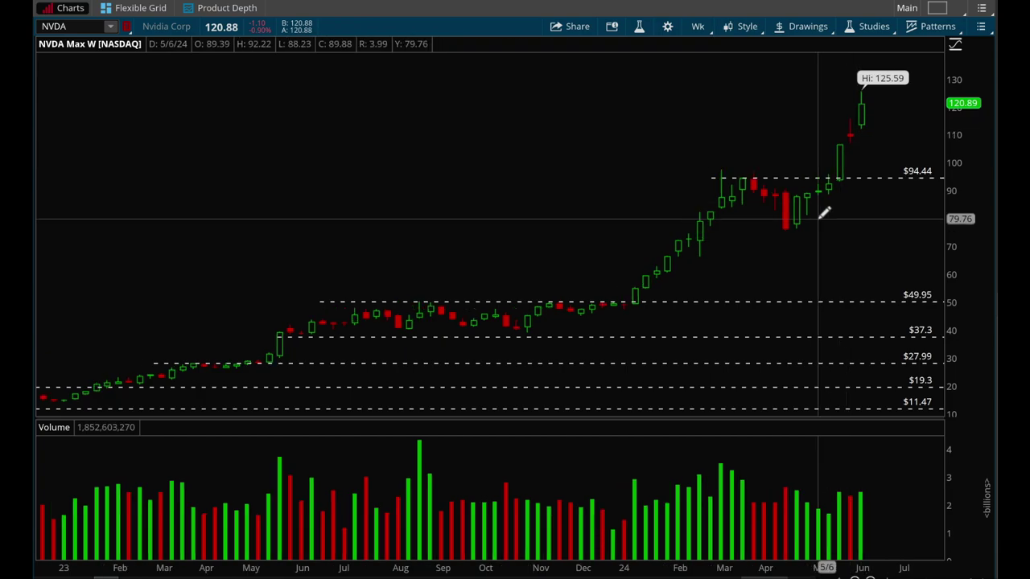
pyautogui.hscroll(20, 825, 212)
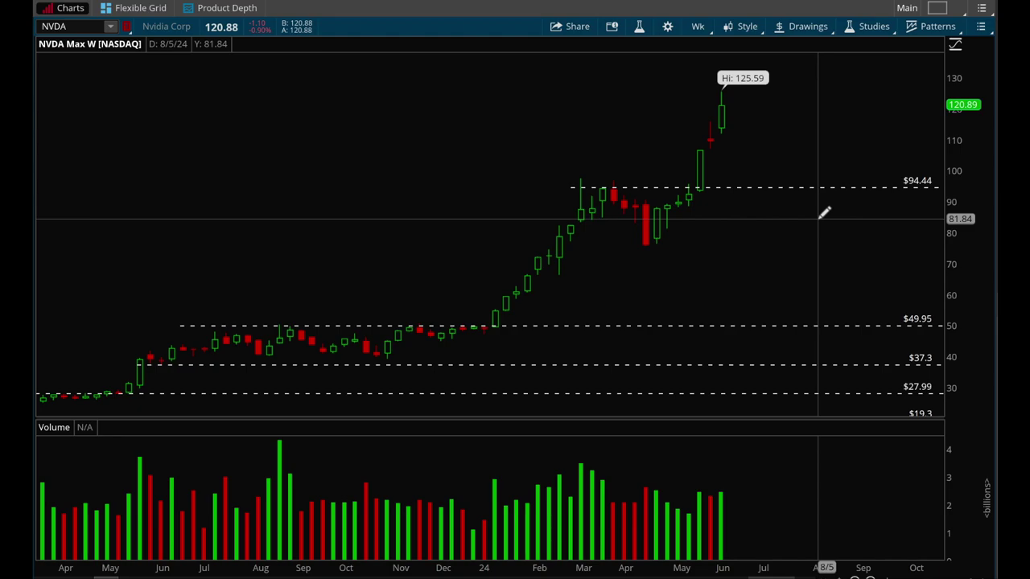
pyautogui.hscroll(-4, 825, 211)
pyautogui.hscroll(-3, 824, 212)
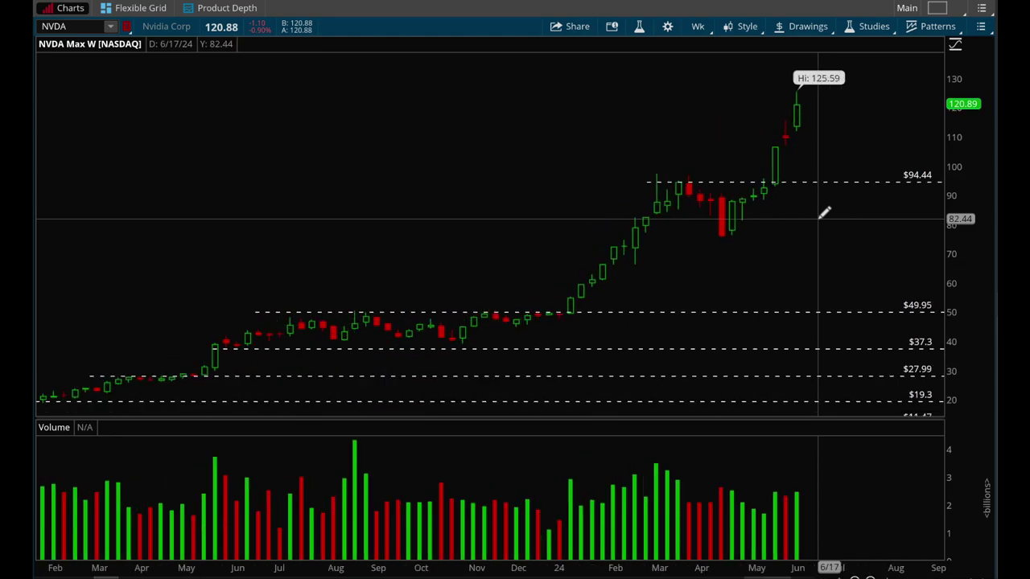